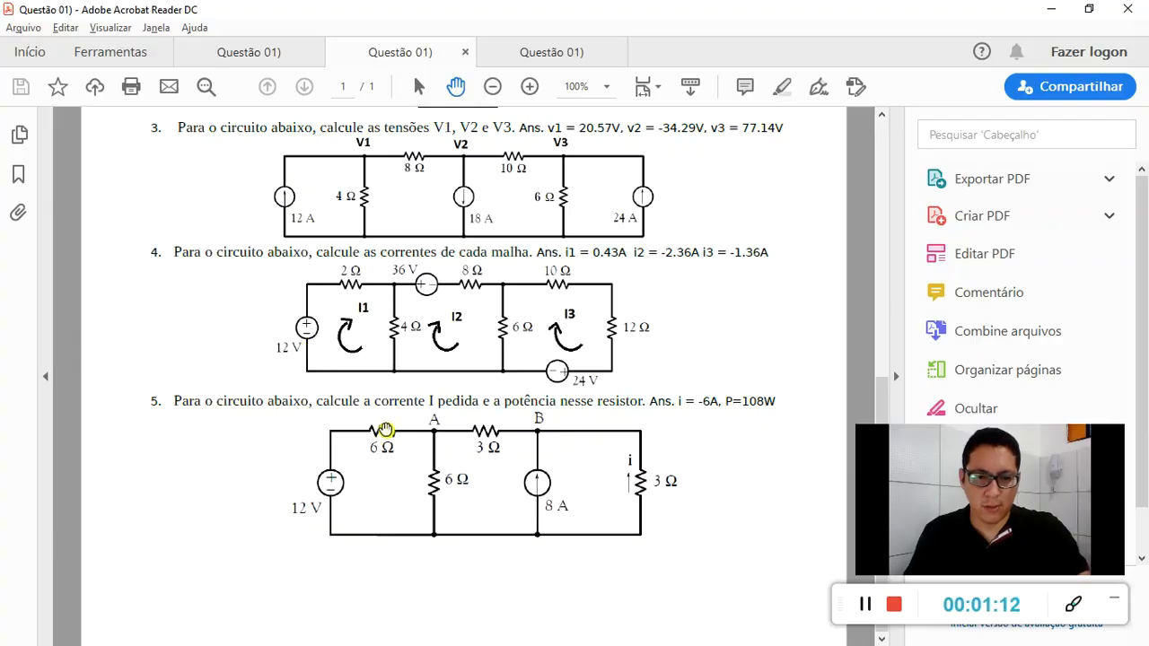
Enlarge the exercise 5 circuit in the PDF, then switch to LTspice and place horizontal resistor R1 above and to the right of V1.
scroll(385, 429, up, 5)
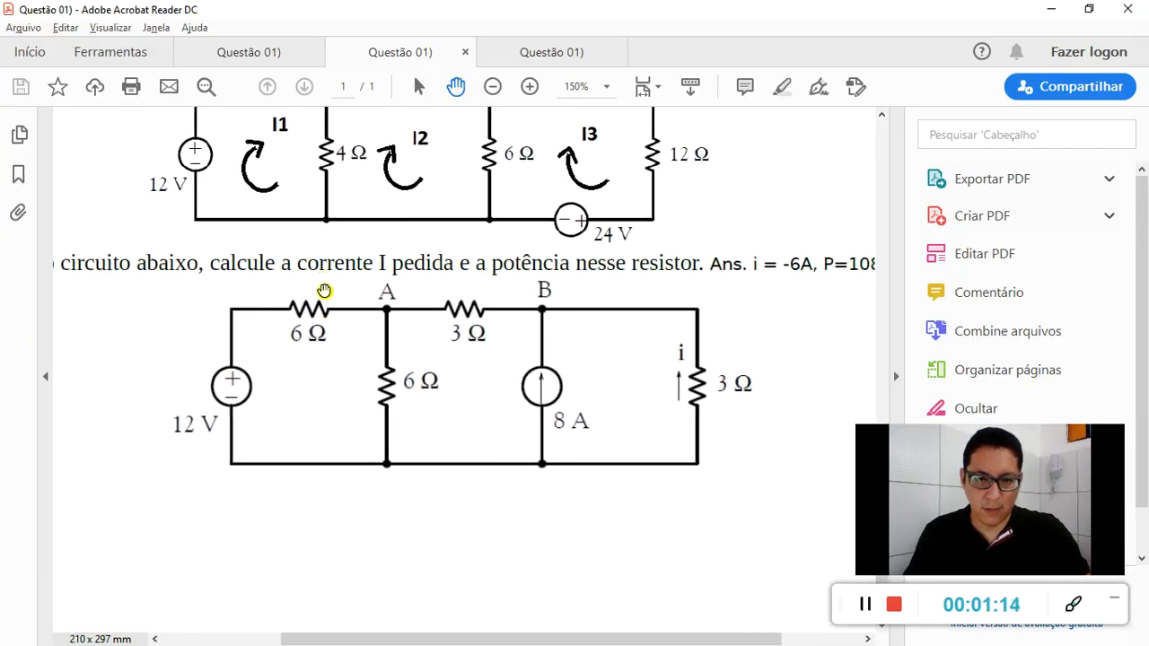
scroll(324, 283, up, 4)
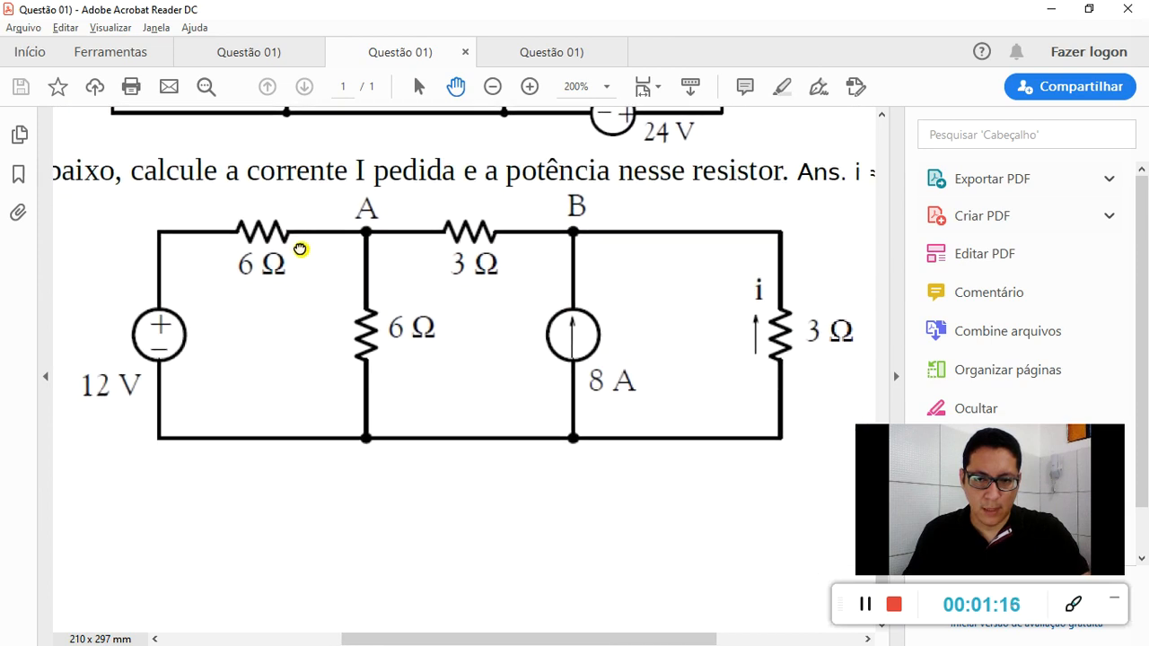
key(alt+Tab)
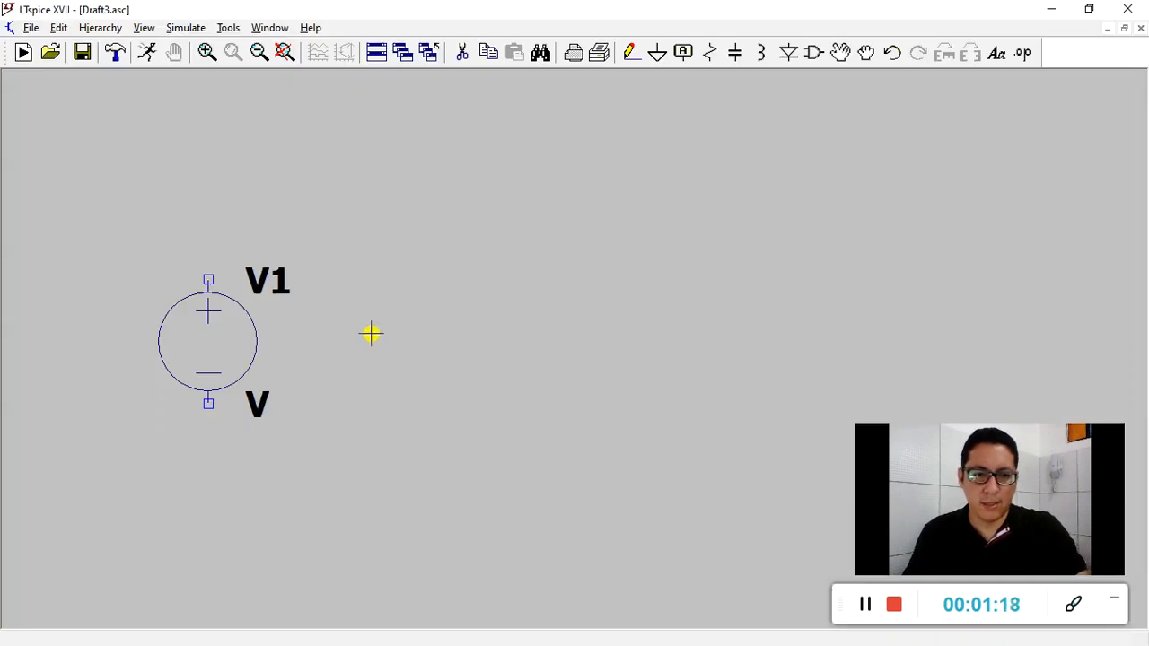
key(r)
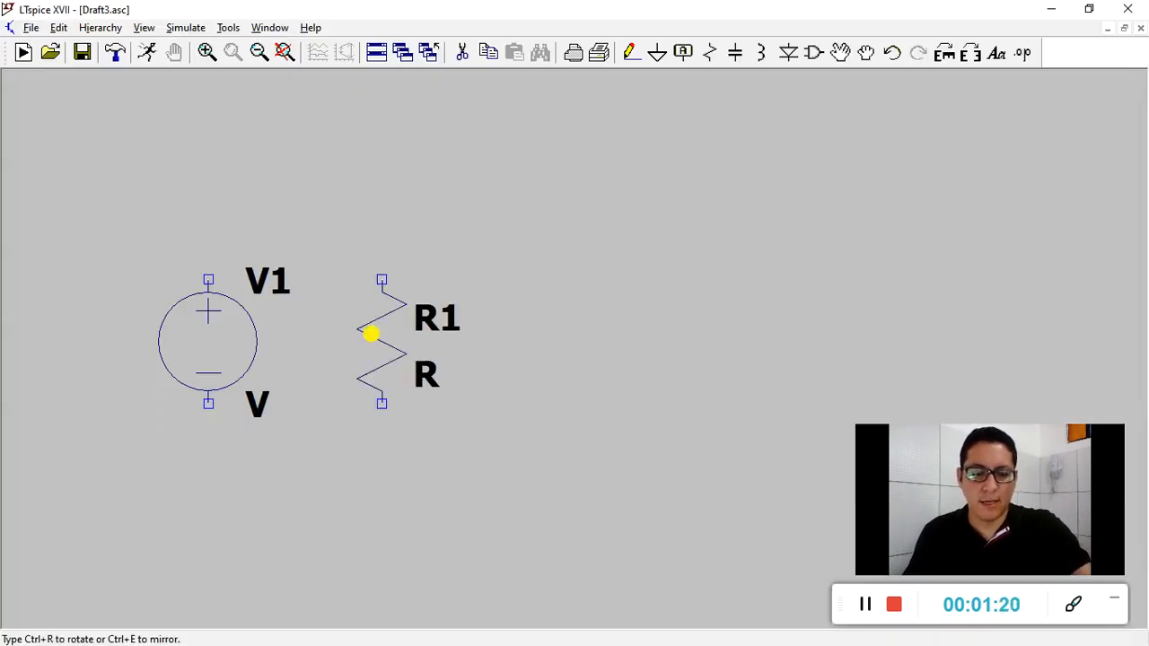
key(ctrl+r)
click(387, 228)
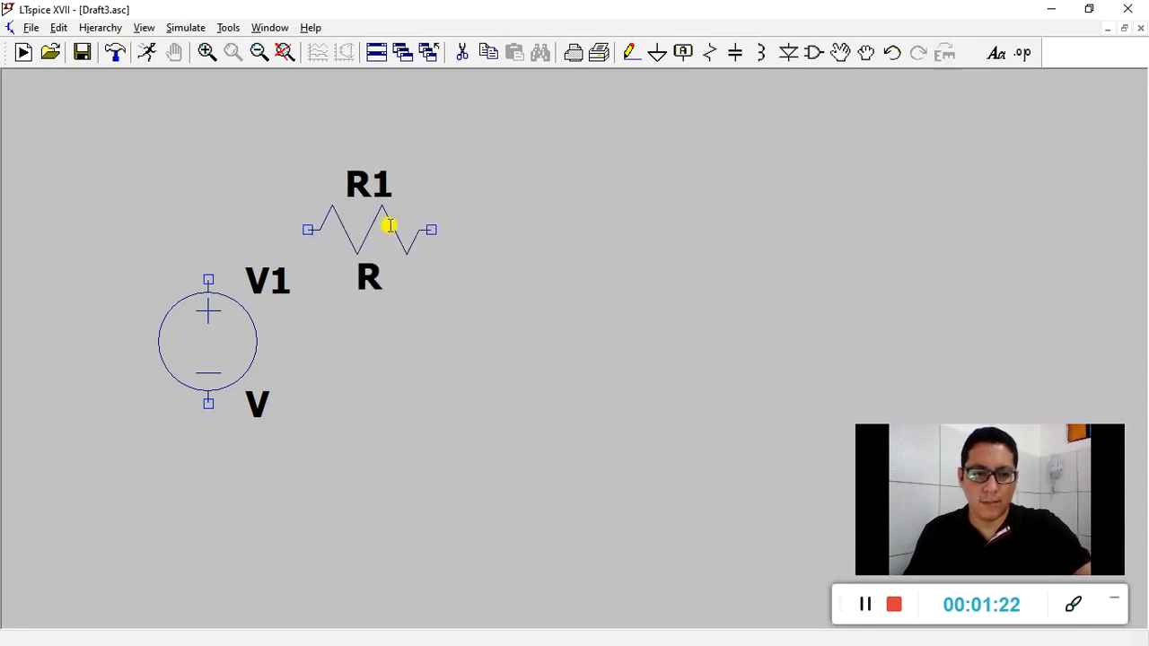
Following the PDF circuit, place vertical resistor R2 below and to the right of R1, and horizontal resistor R3 in line with R1.
key(alt+Tab)
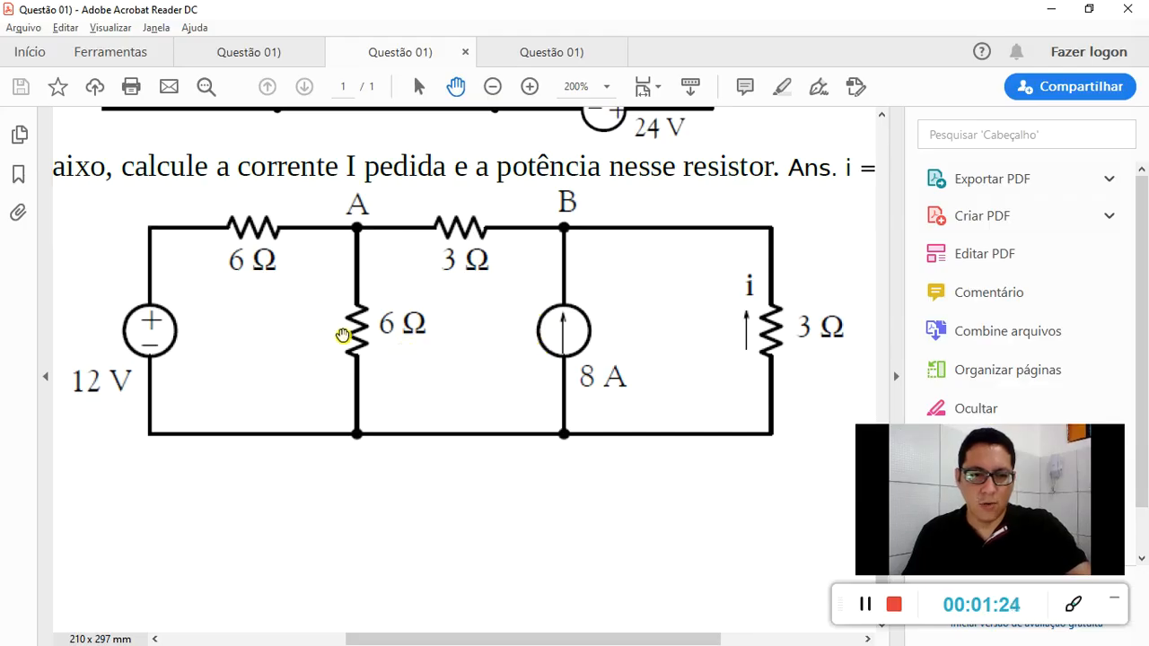
key(alt+Tab)
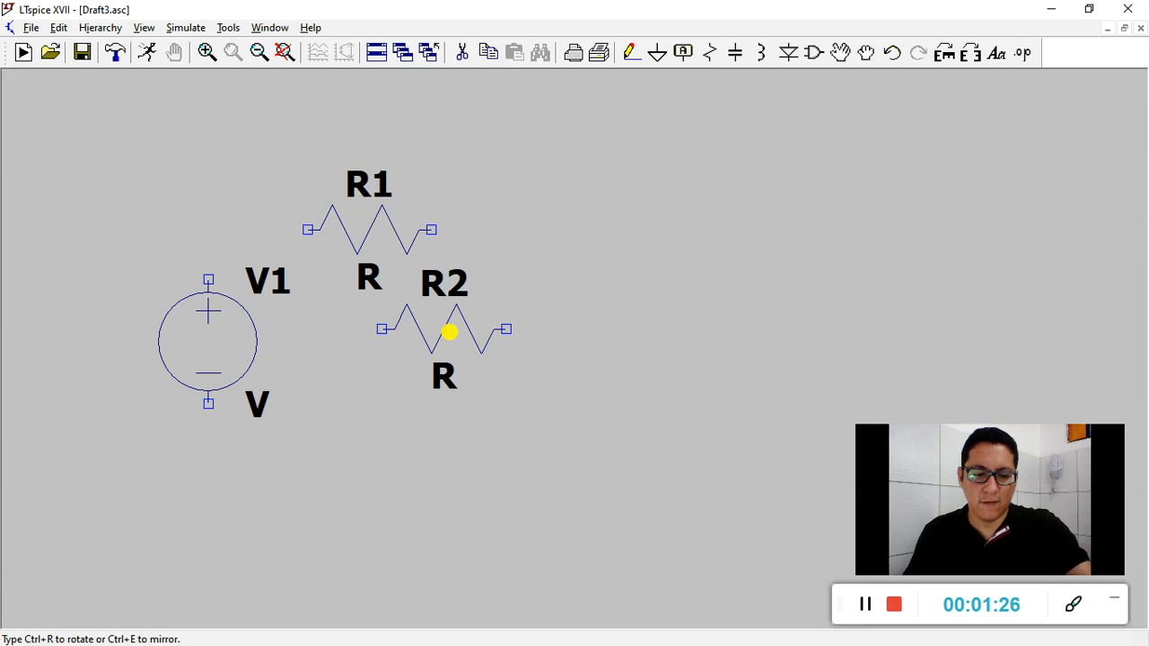
key(ctrl+r)
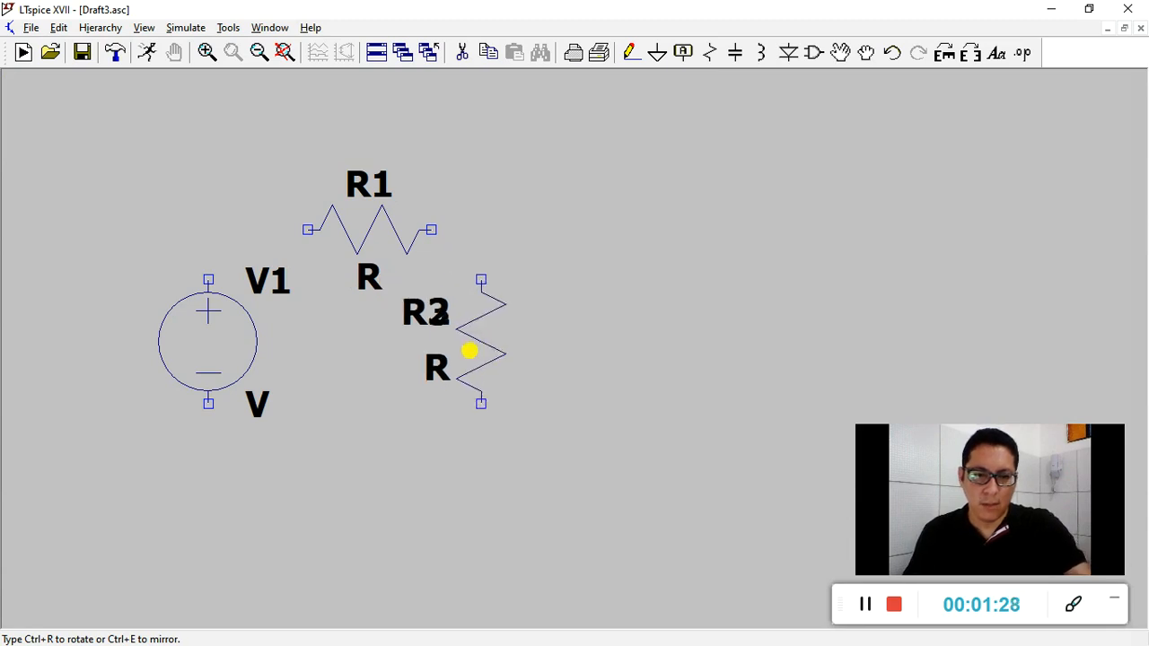
key(alt+Tab)
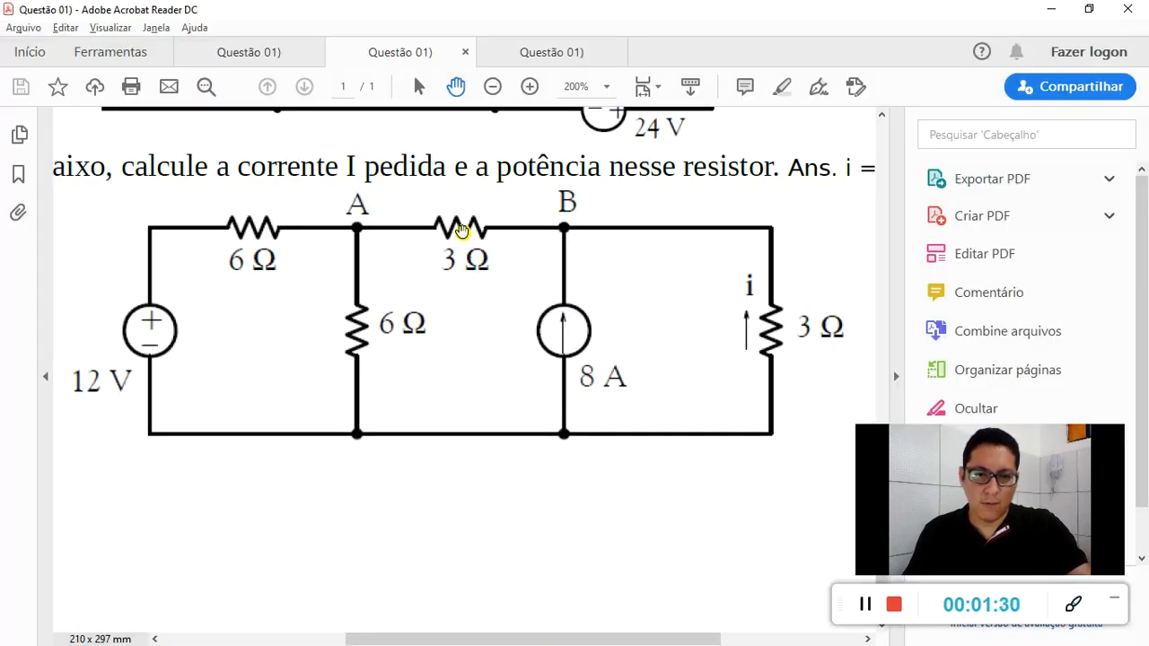
key(alt+Tab)
key(ctrl+r)
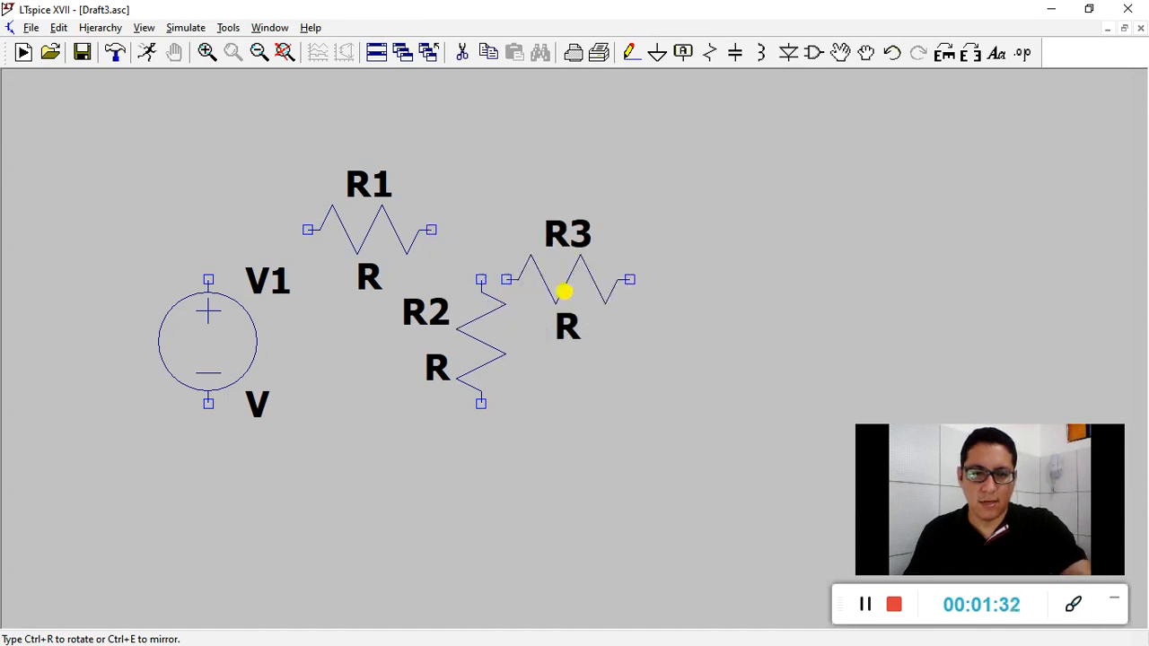
Check the source after R3 in the PDF circuit and choose the current source symbol from the LTspice component library.
key(alt+Tab)
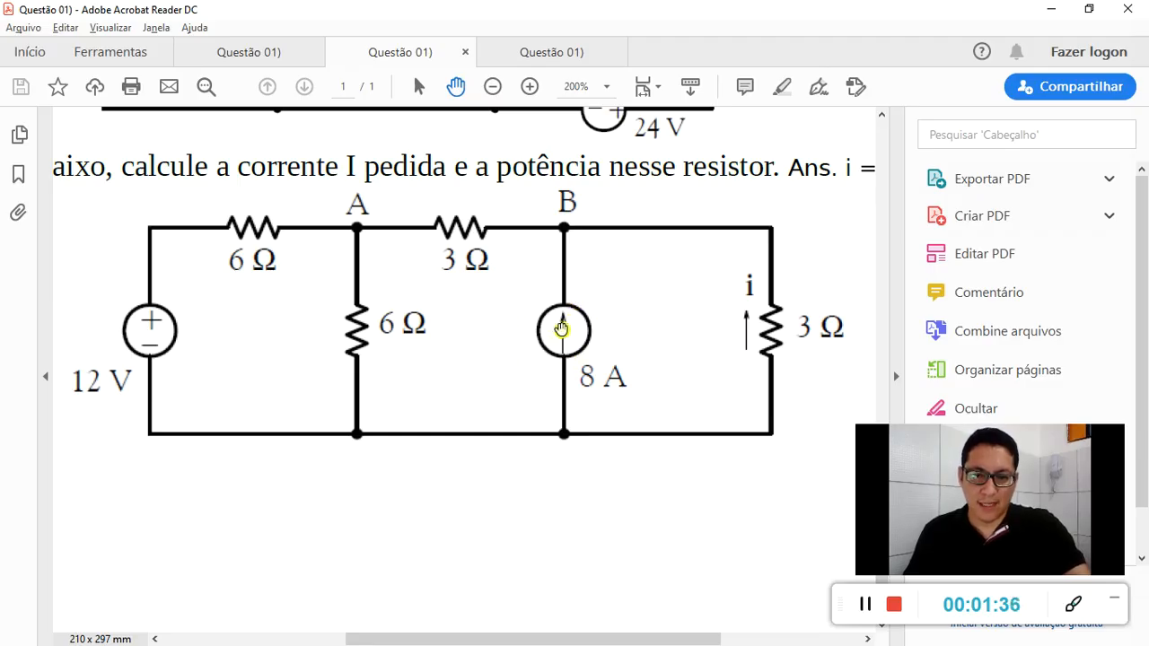
key(alt+Tab)
key(F2)
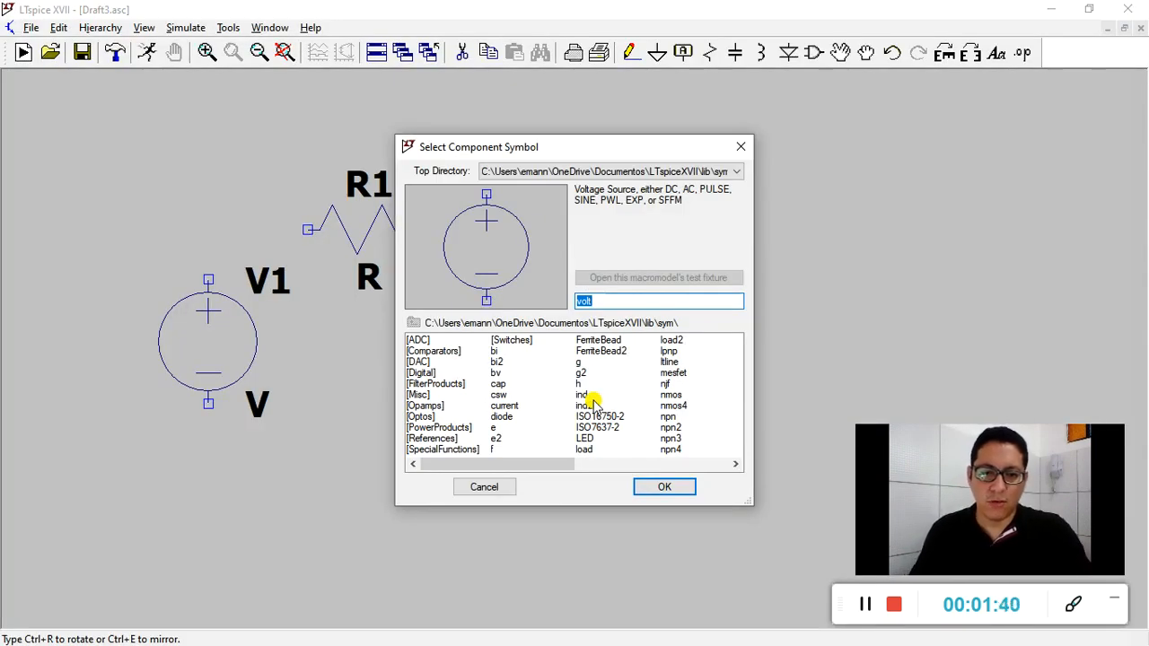
click(496, 352)
click(498, 362)
click(499, 372)
click(501, 383)
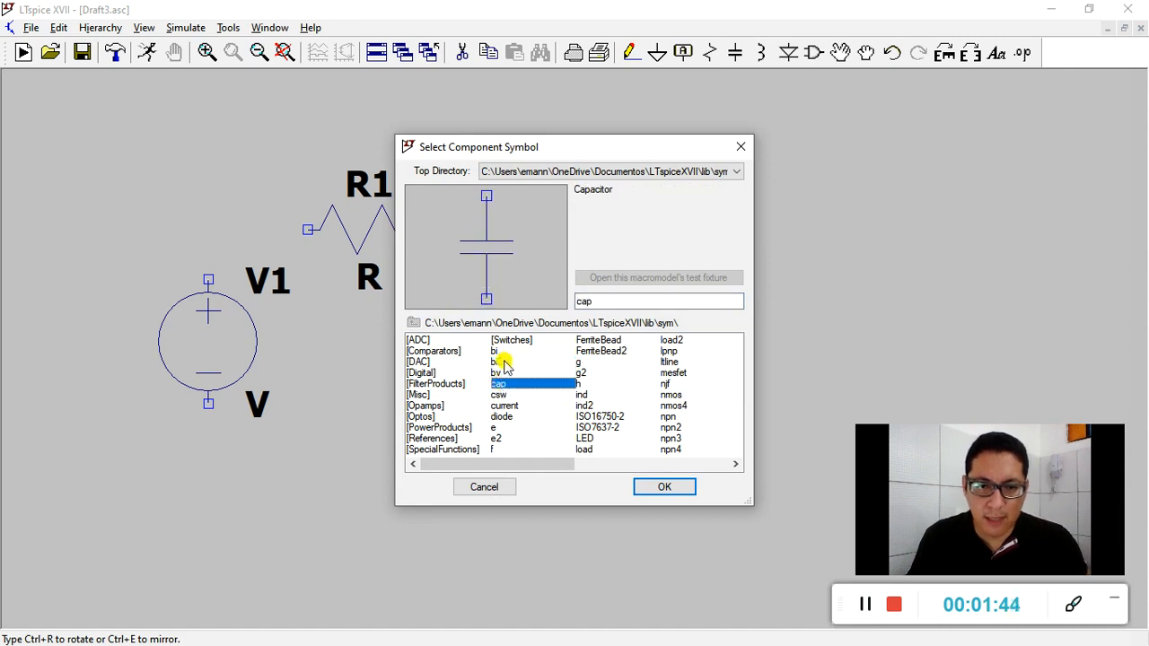
click(502, 362)
click(497, 341)
click(504, 383)
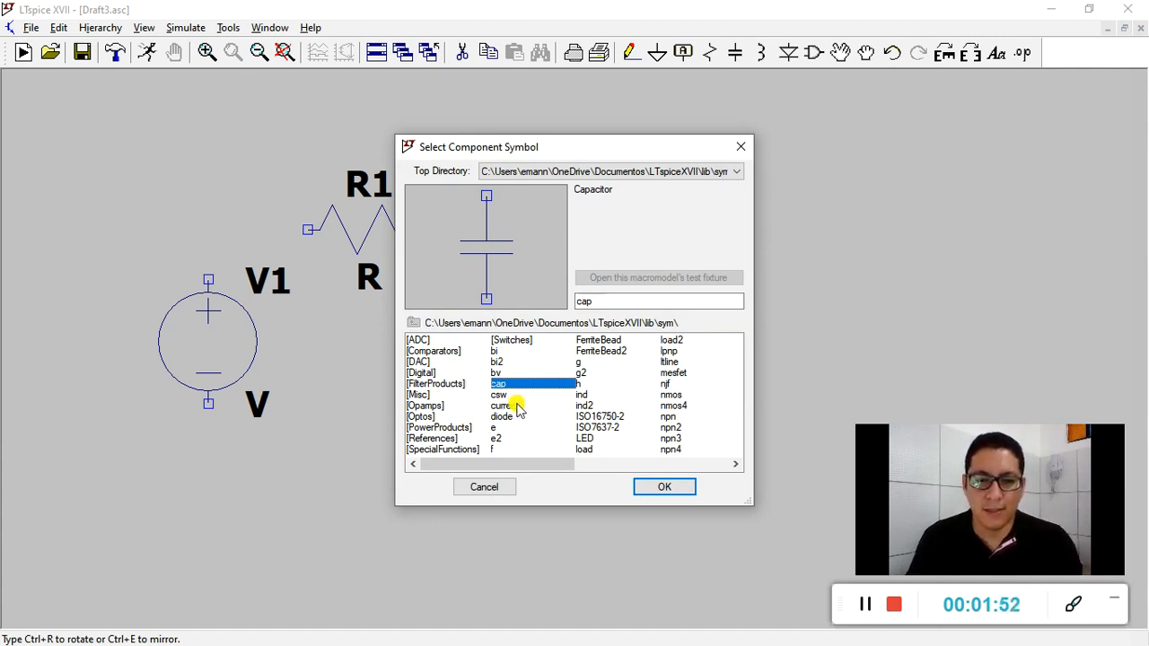
click(508, 405)
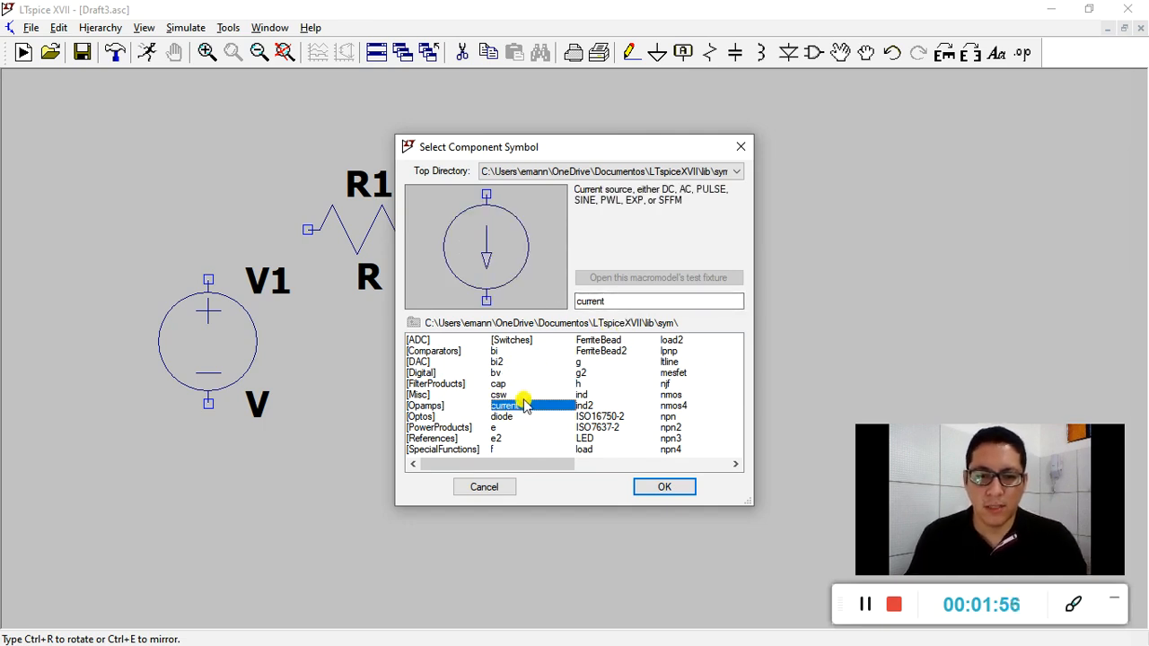
click(662, 486)
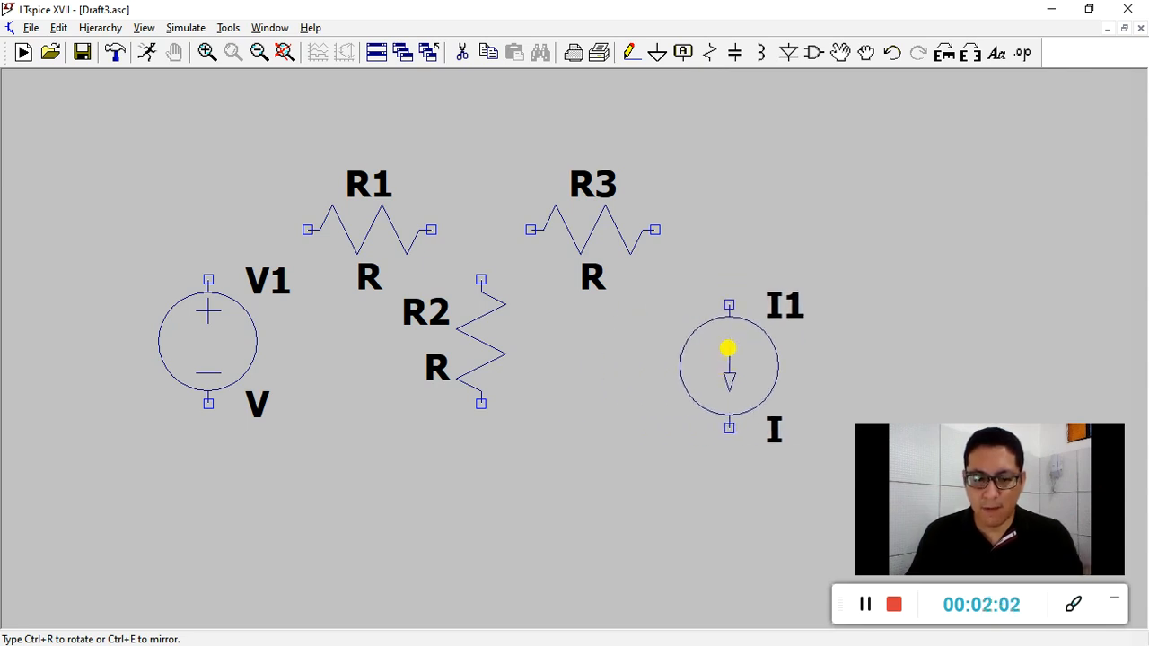
Rotate the current source so its arrow points up and place it below and to the right of R3.
key(ctrl+r)
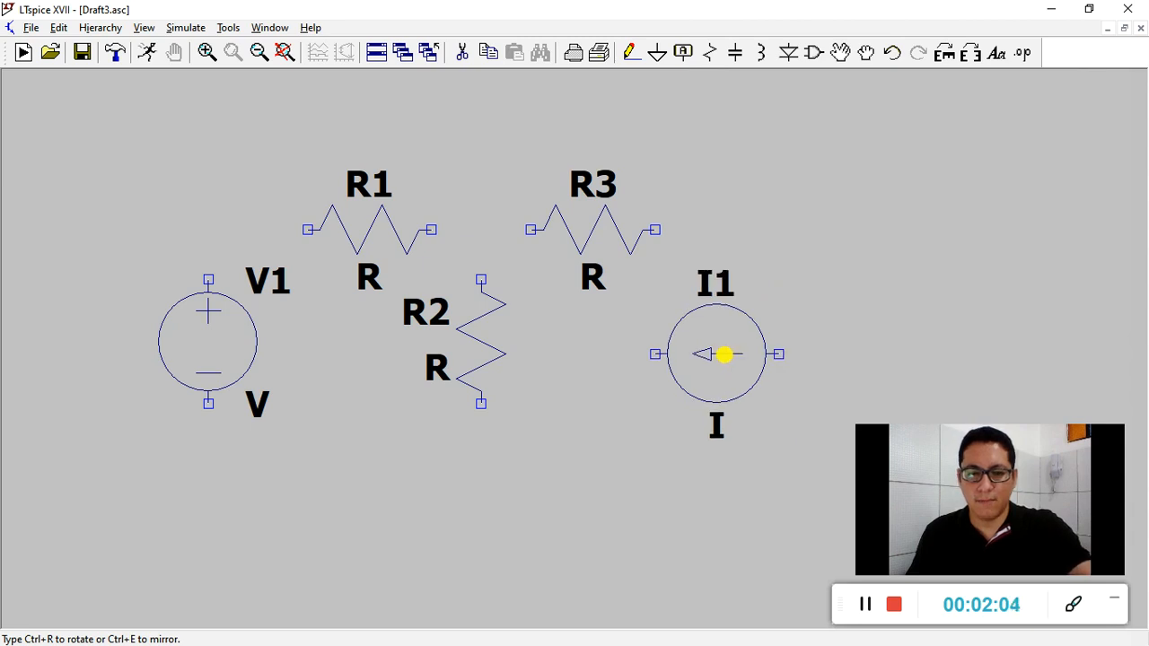
key(ctrl+r)
click(725, 354)
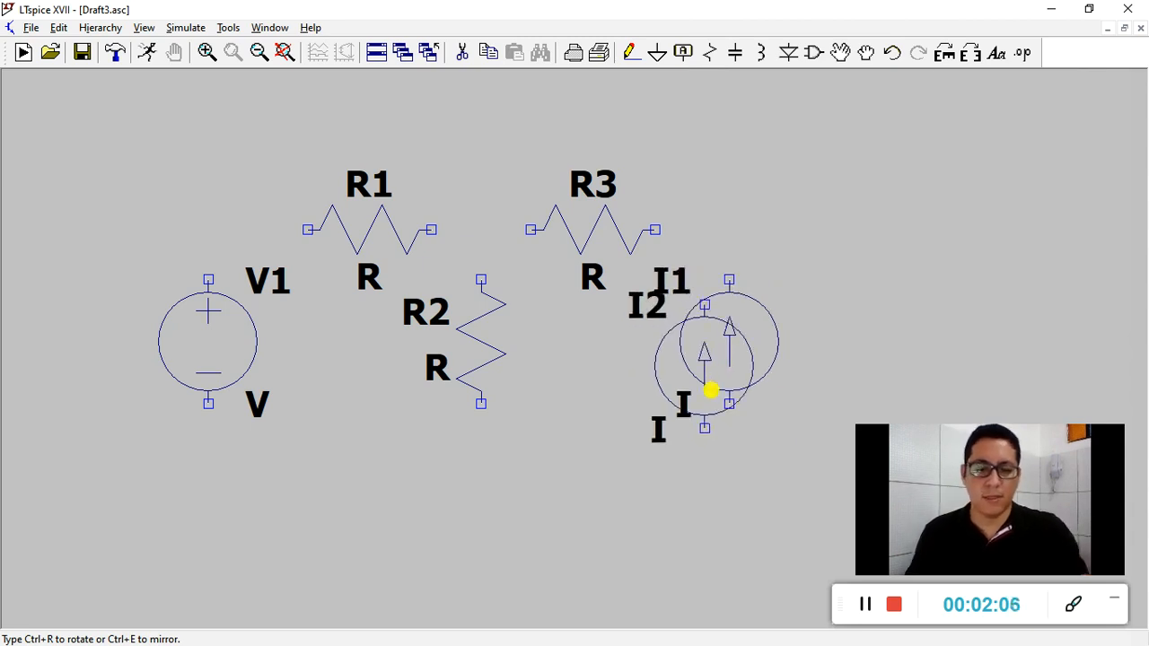
After checking the PDF circuit, place vertical resistor R4 to the right of the current source and a ground symbol below the components.
key(alt+Tab)
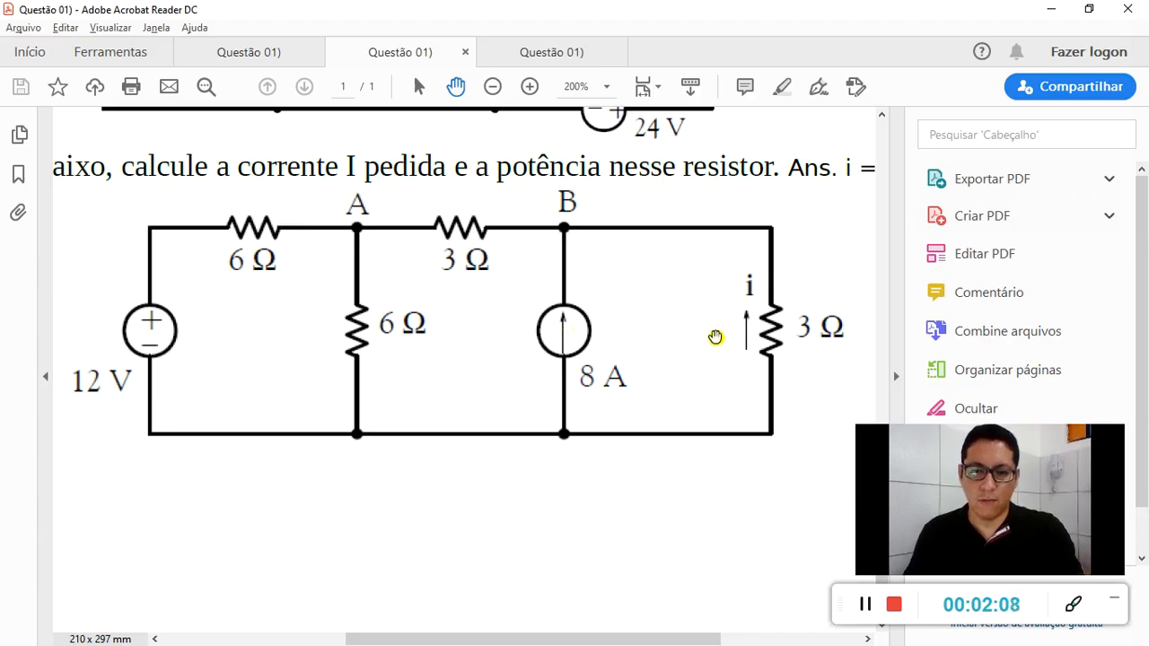
key(alt+Tab)
key(r)
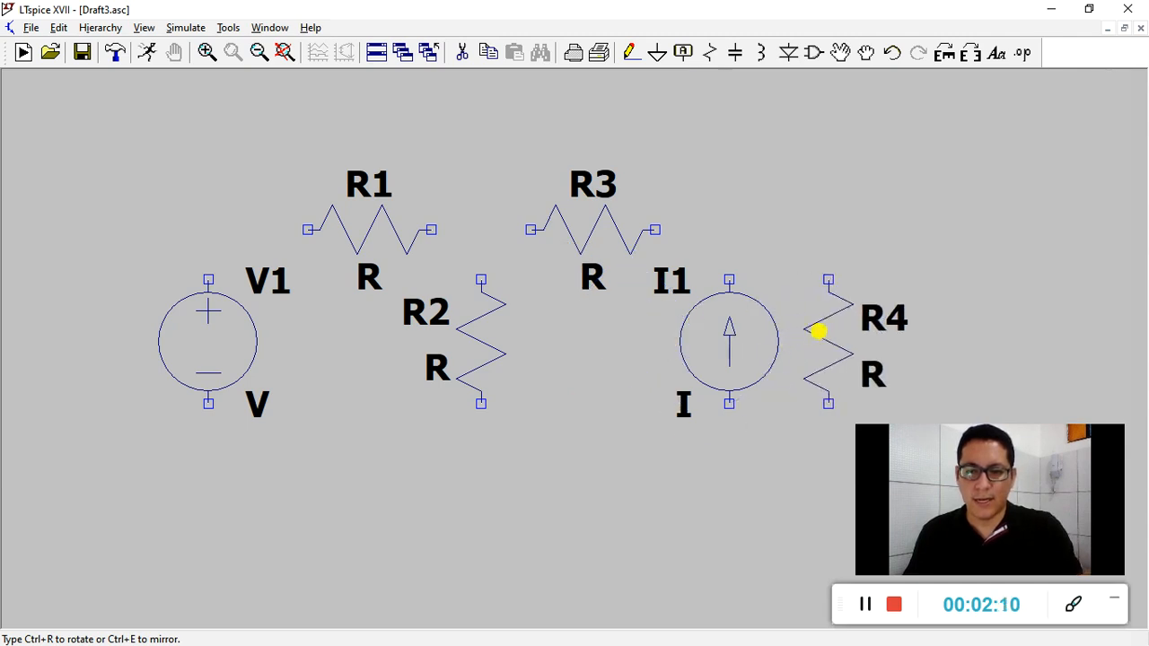
click(881, 330)
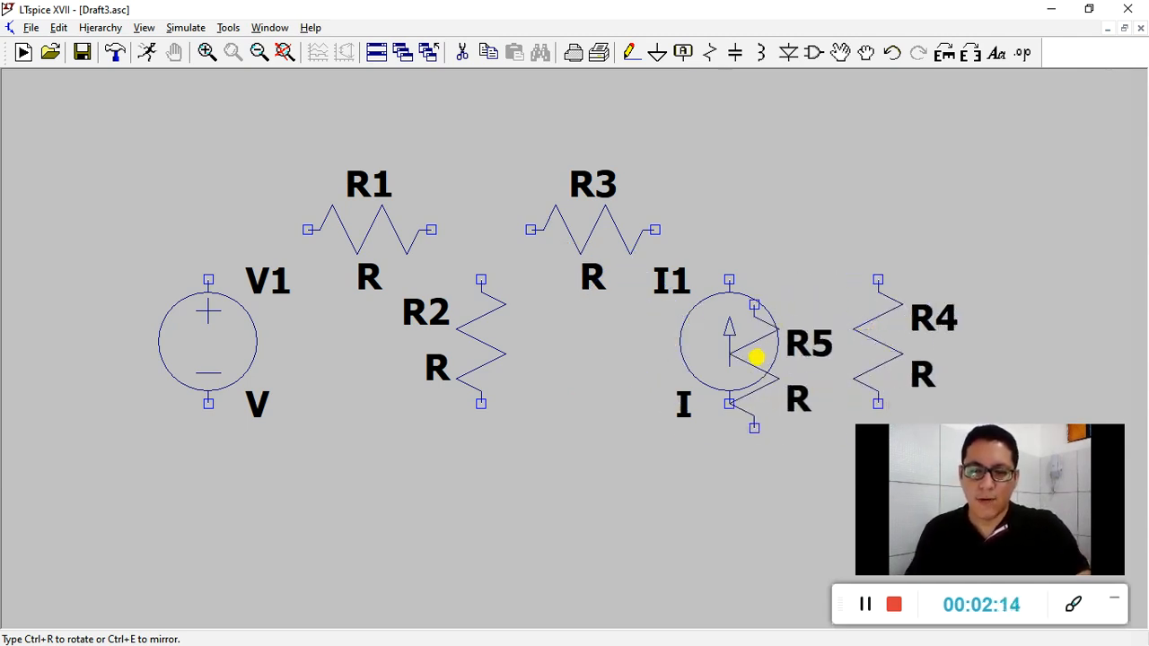
key(g)
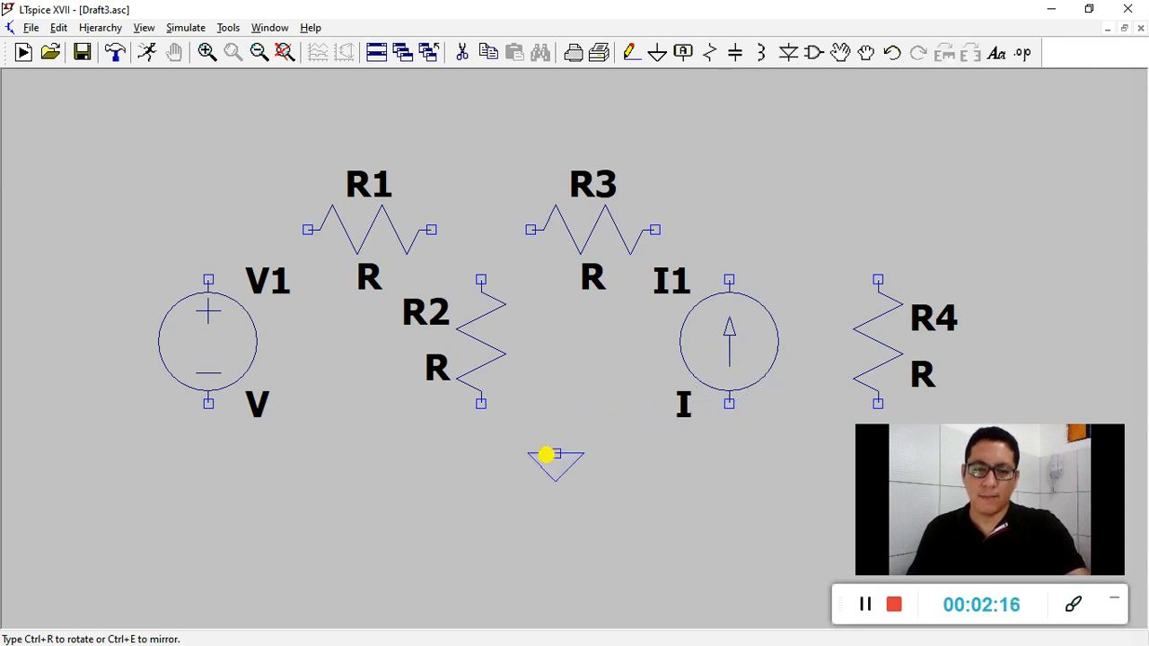
click(554, 451)
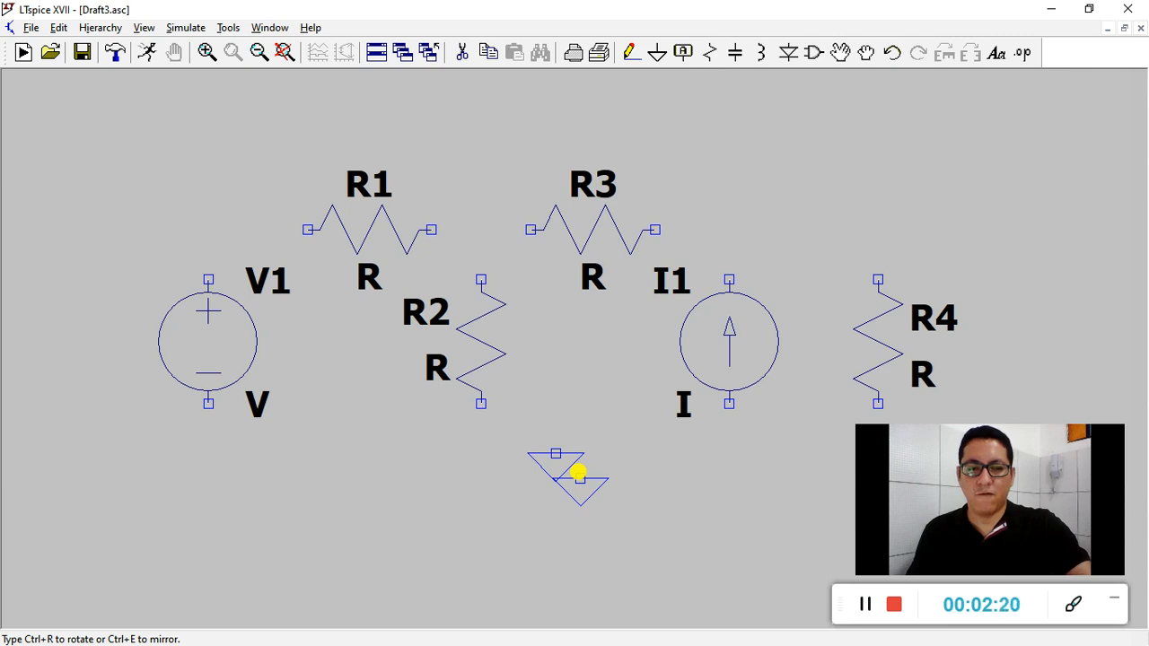
Wire V1's positive terminal to R1, R1 to R3, and the node between them to R2's upper terminal.
key(F3)
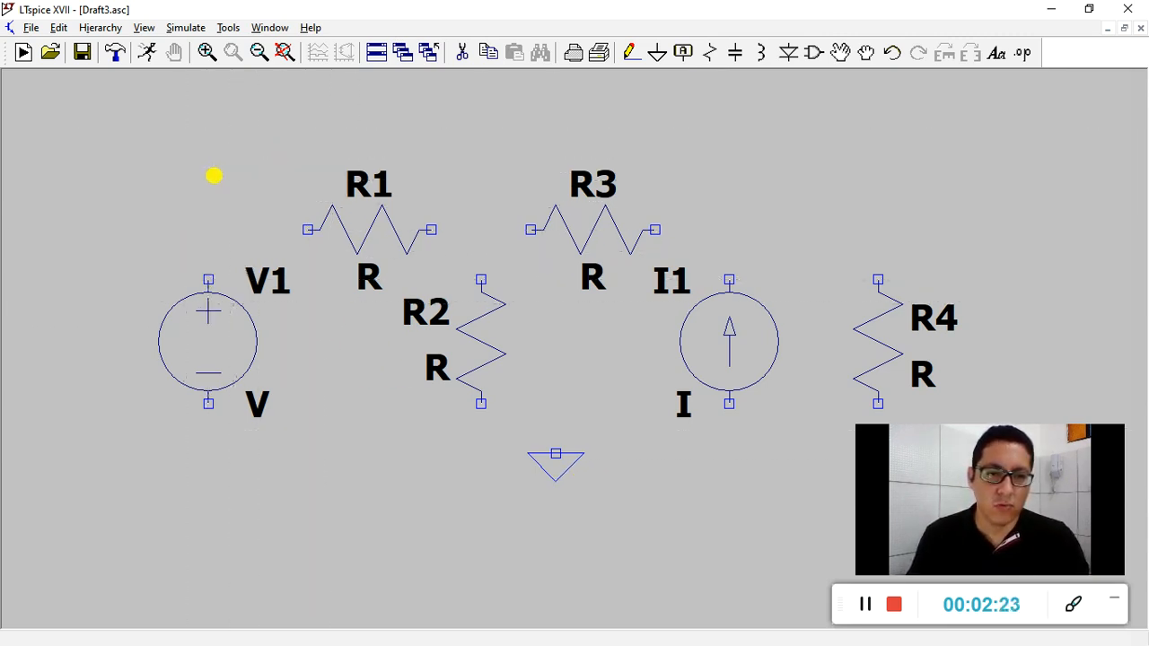
click(207, 271)
click(308, 230)
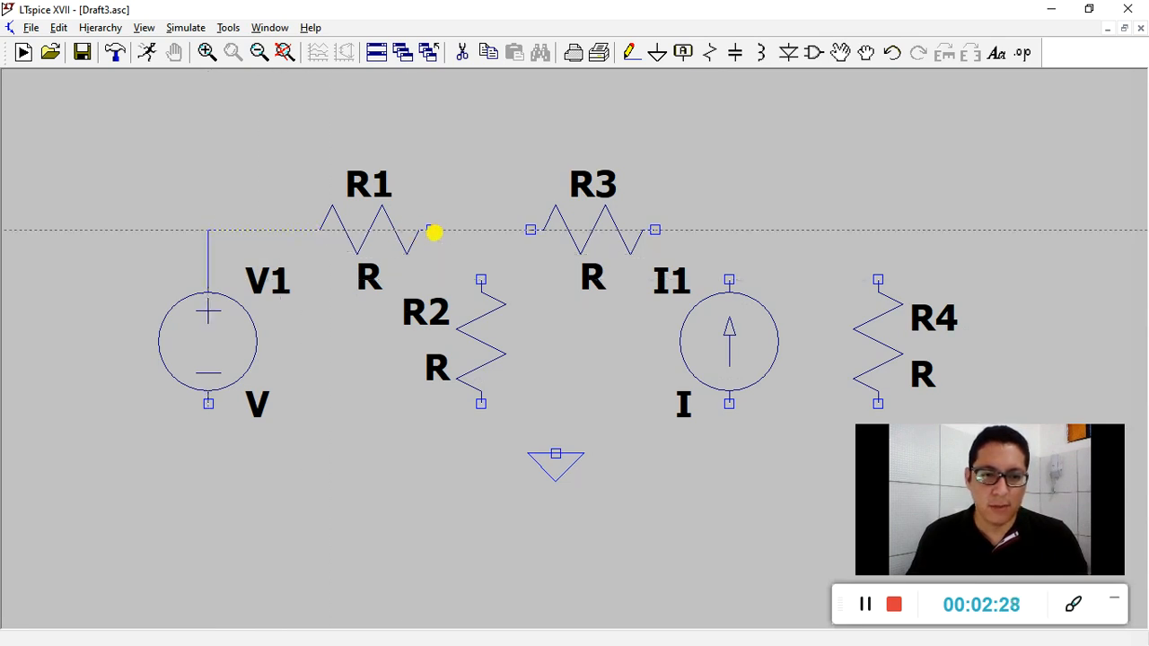
click(531, 231)
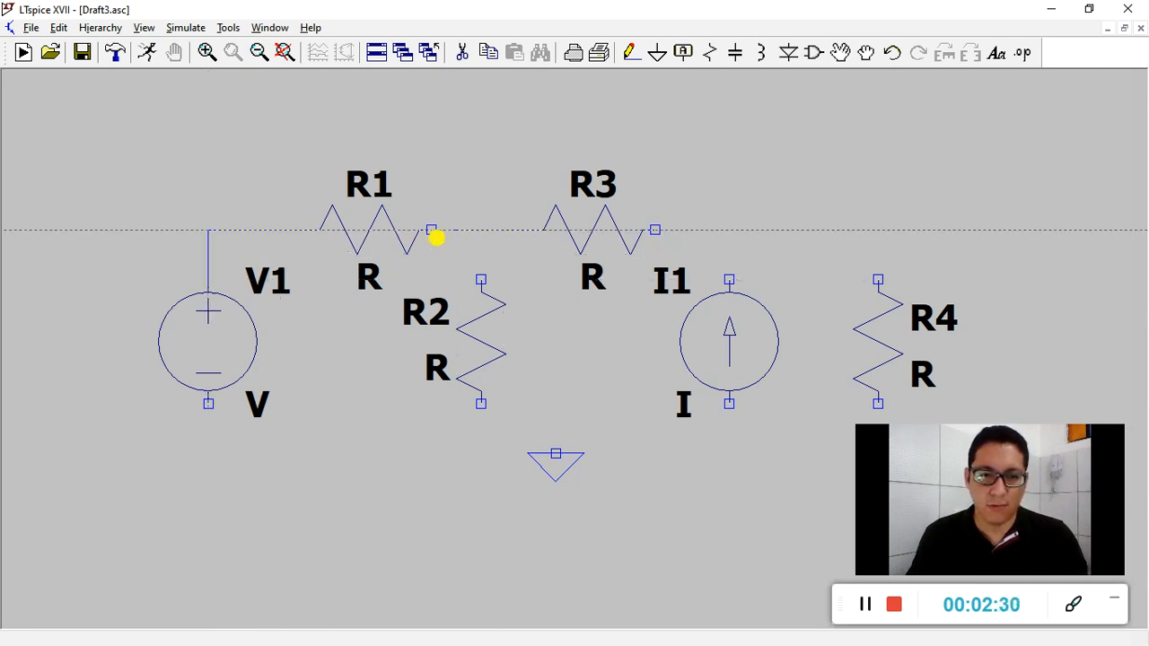
click(432, 232)
click(483, 276)
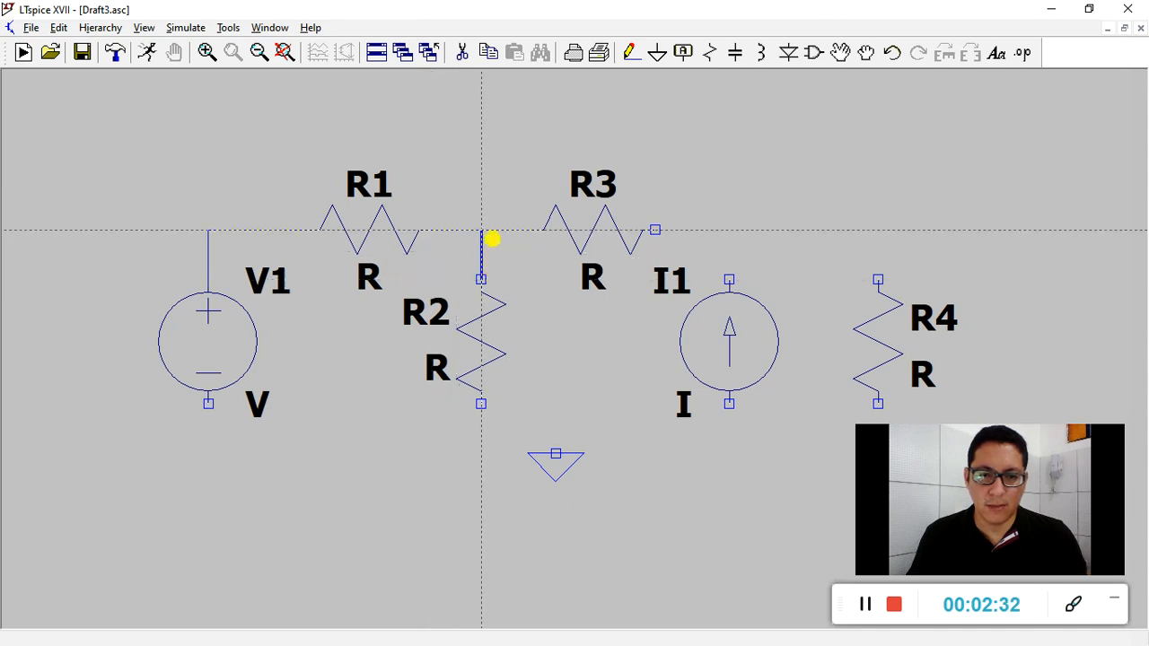
Wire R3's free end to the upper terminals of current source I1 and resistor R4.
click(655, 230)
click(729, 280)
click(729, 231)
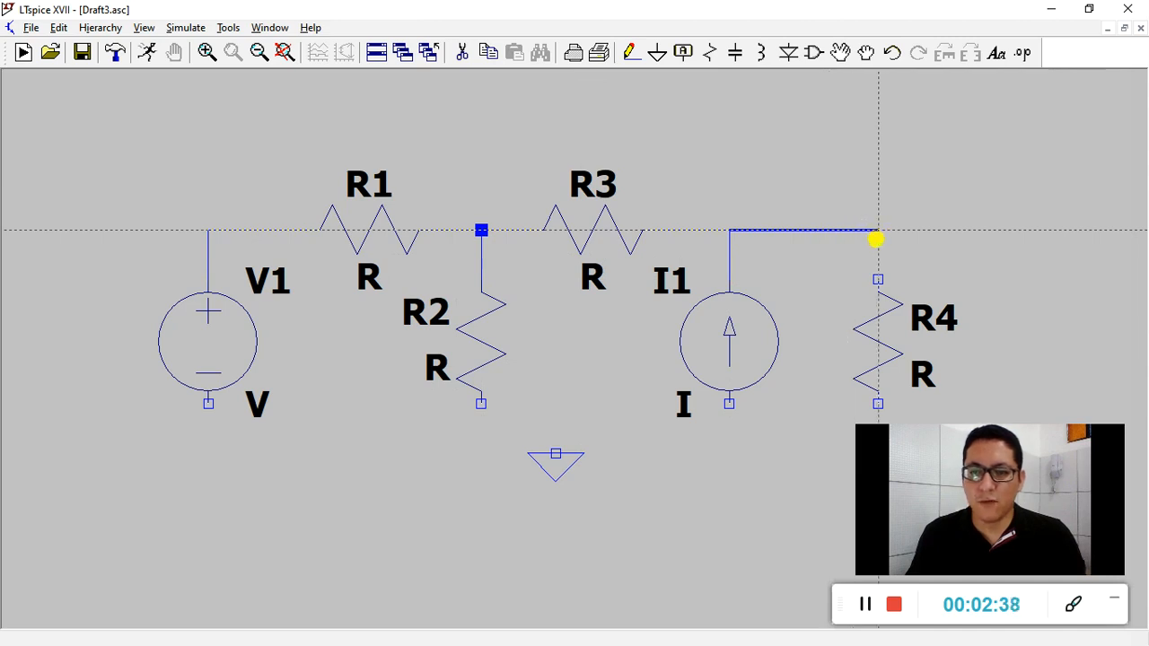
right_click(878, 231)
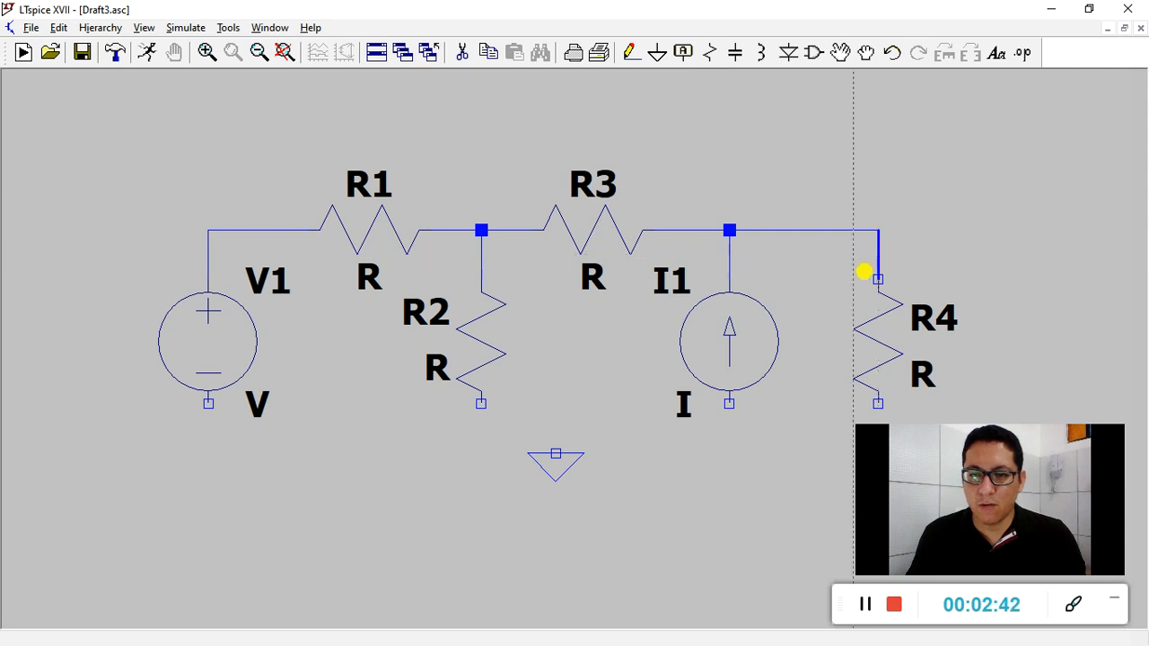
click(877, 277)
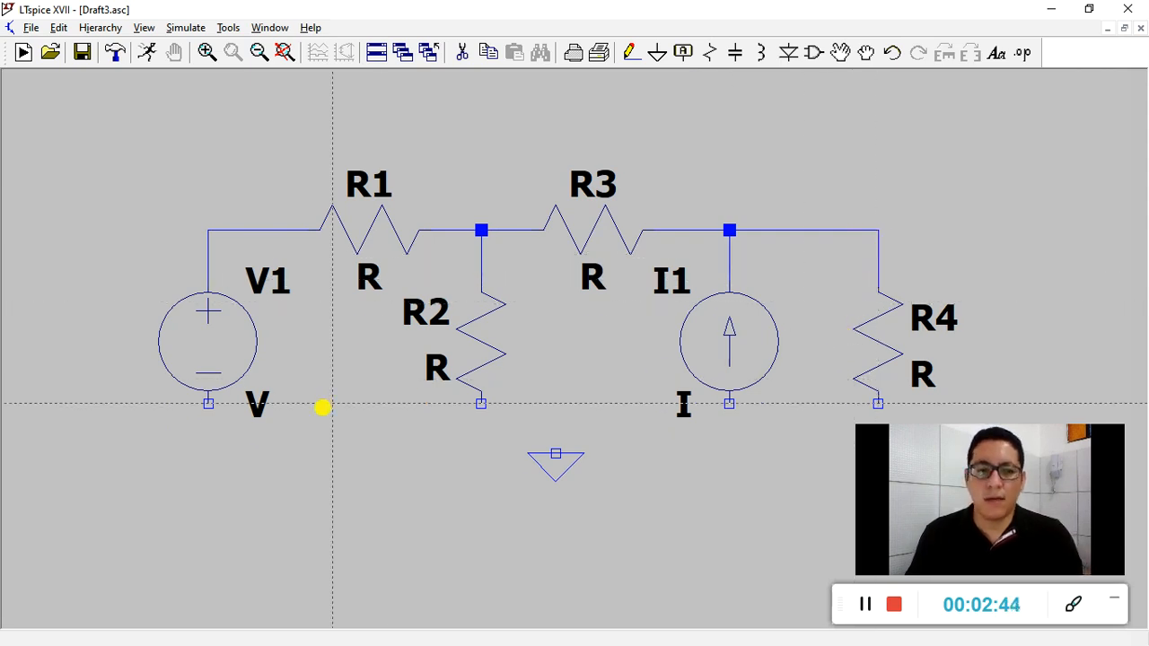
Draw the lower wire from V1's negative terminal to I1's lower terminal and connect R2's lower terminal to it.
click(210, 413)
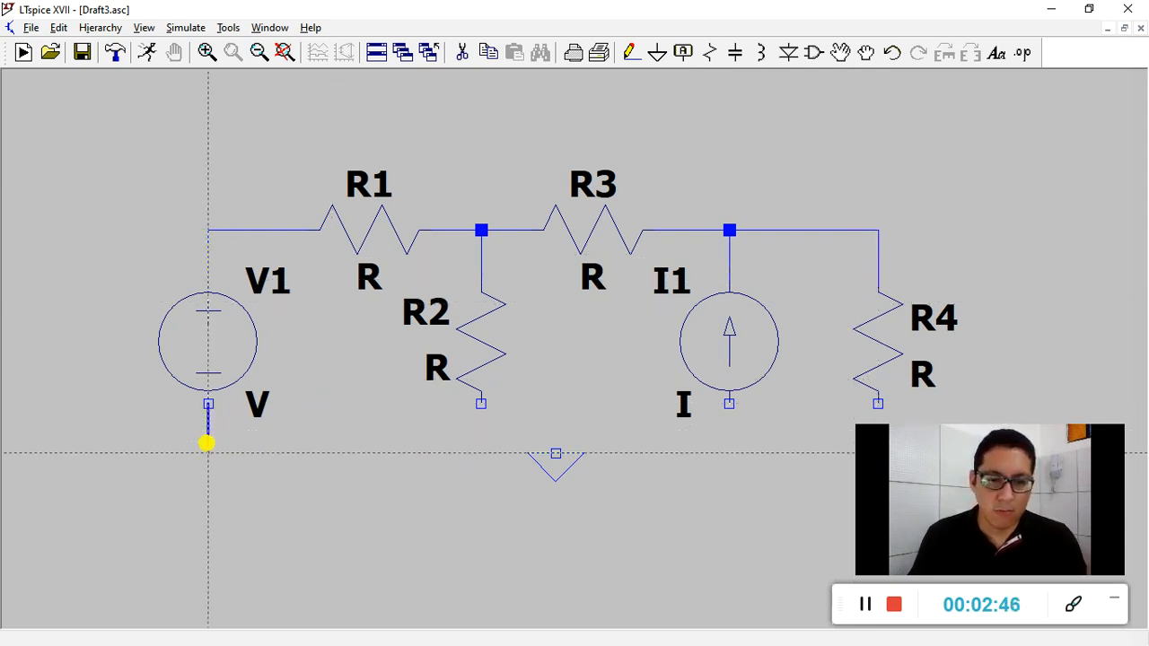
click(210, 430)
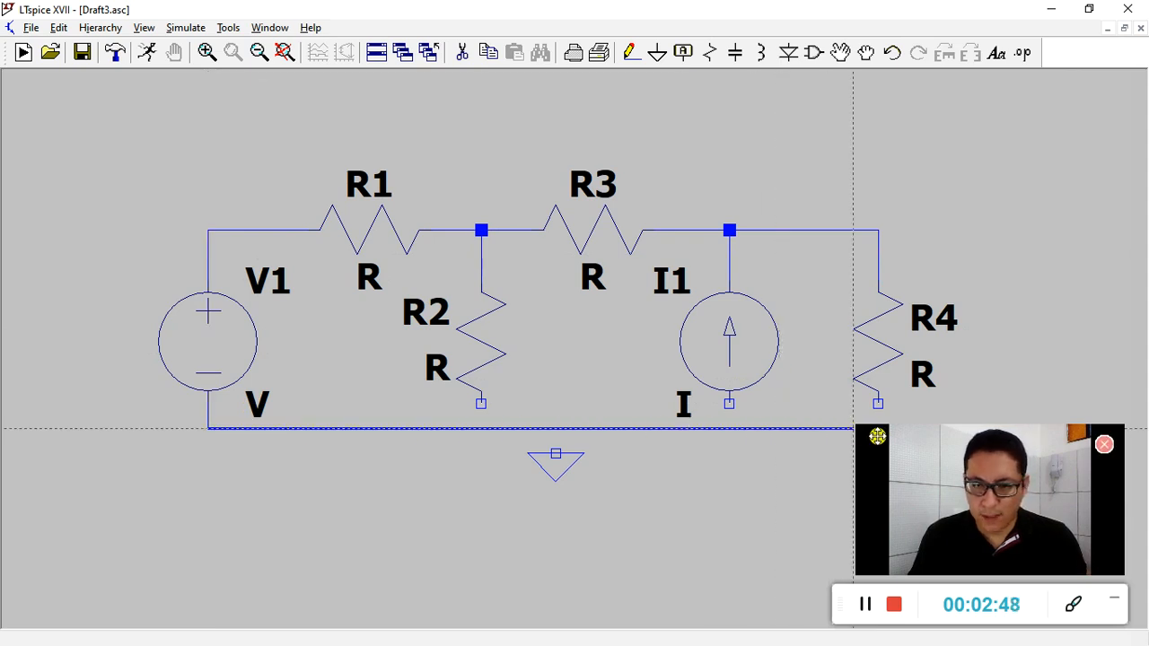
click(731, 430)
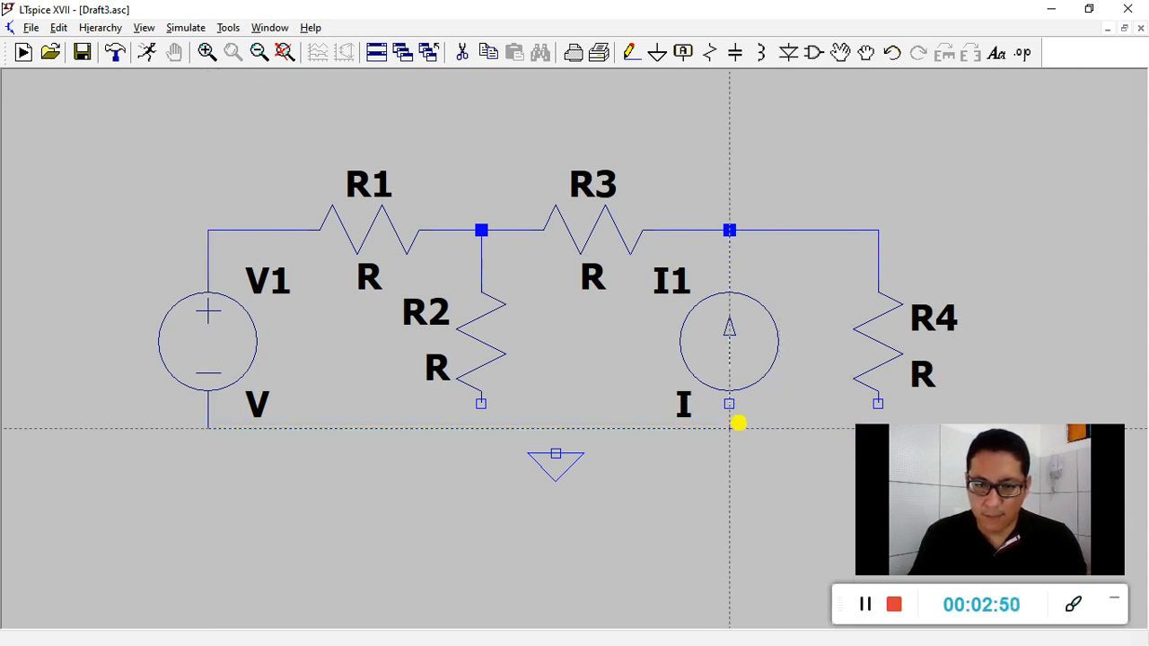
click(730, 405)
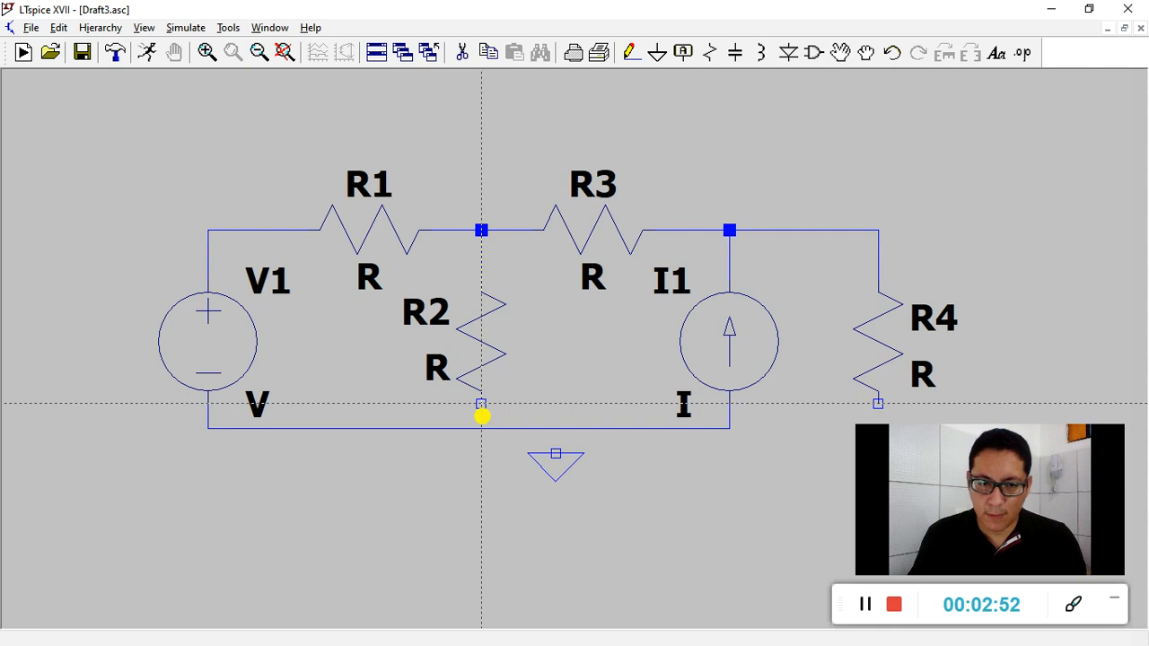
click(482, 430)
click(492, 405)
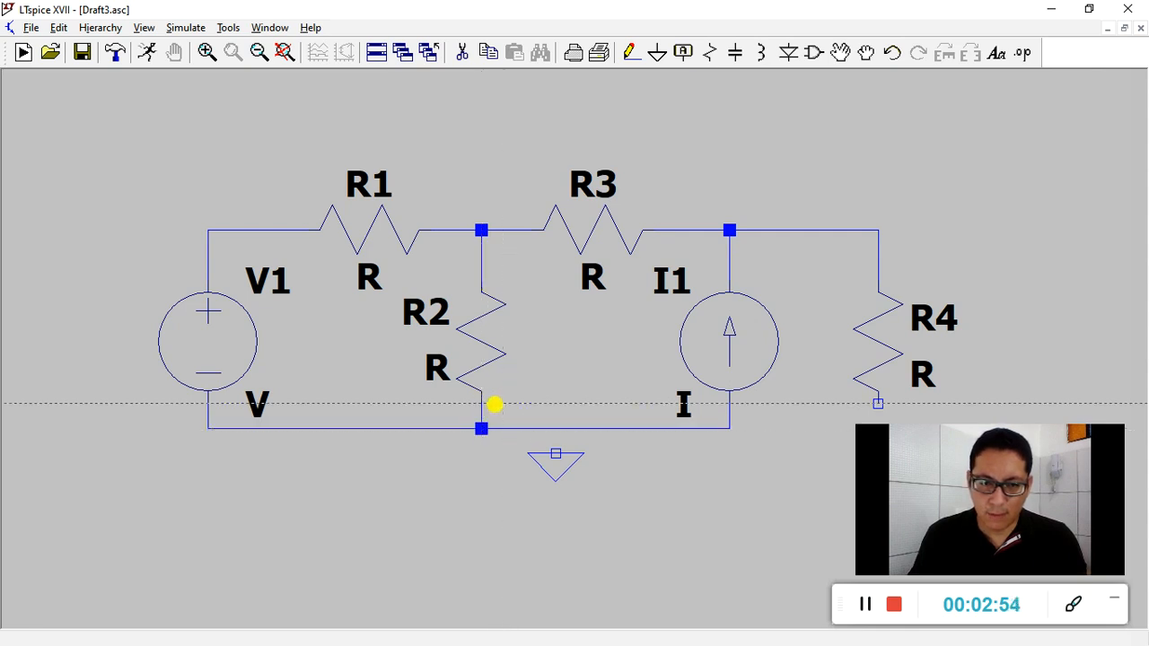
Connect the ground symbol to the lower wire between R2 and current source I1.
click(556, 431)
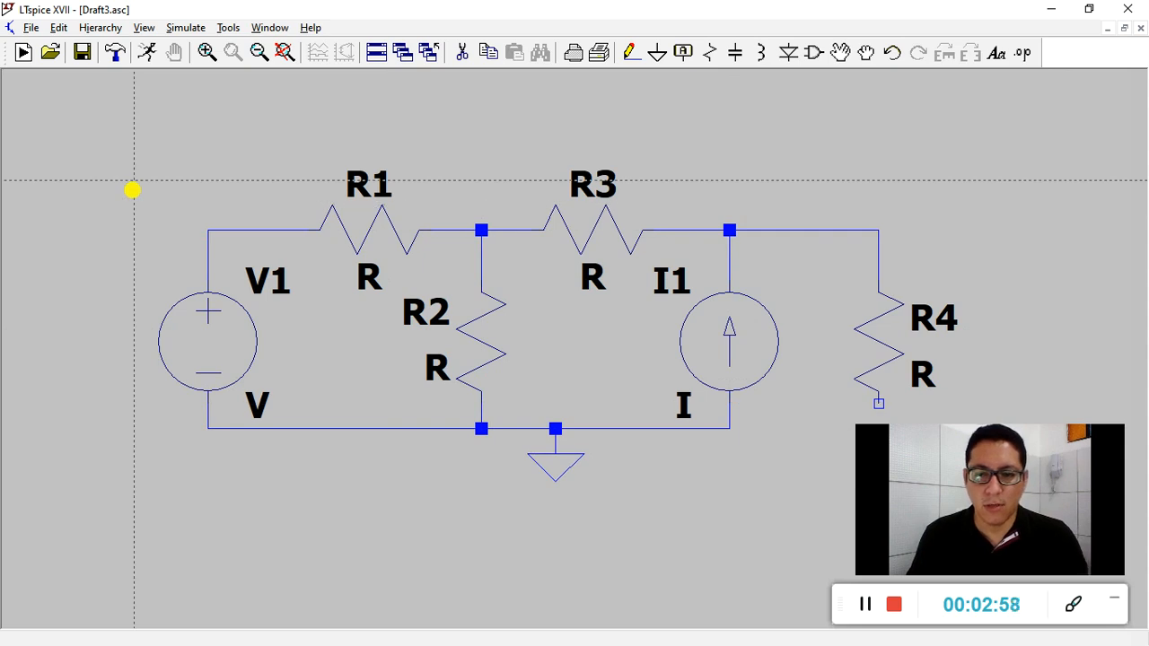
scroll(134, 192, down, 1)
scroll(135, 196, down, 3)
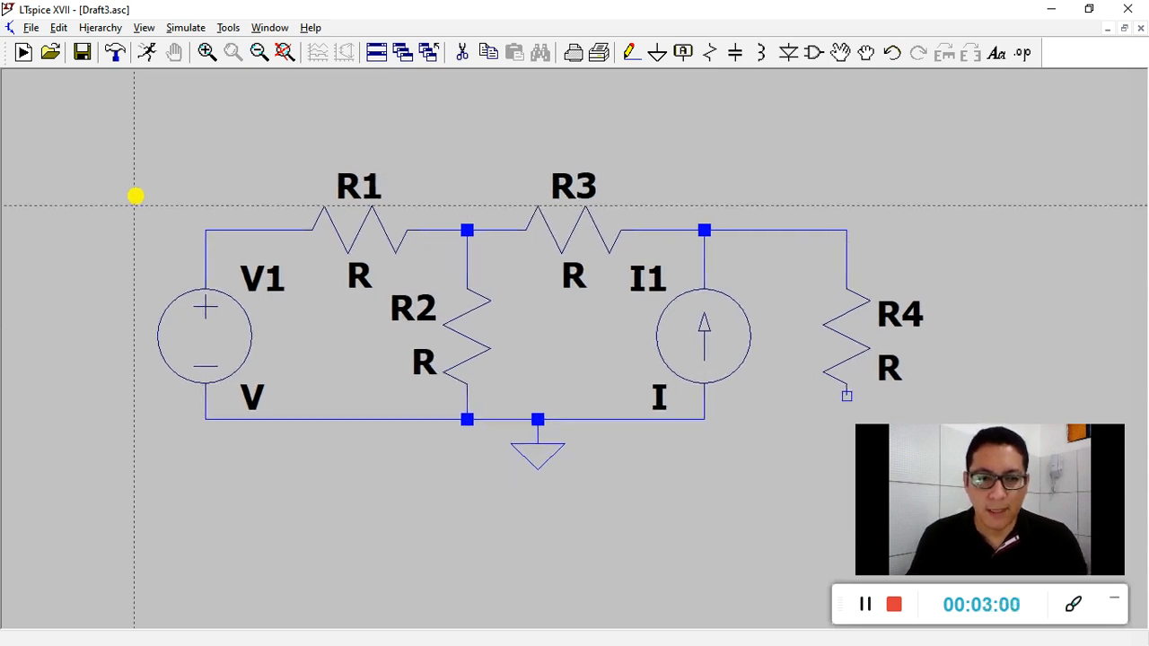
scroll(136, 195, down, 2)
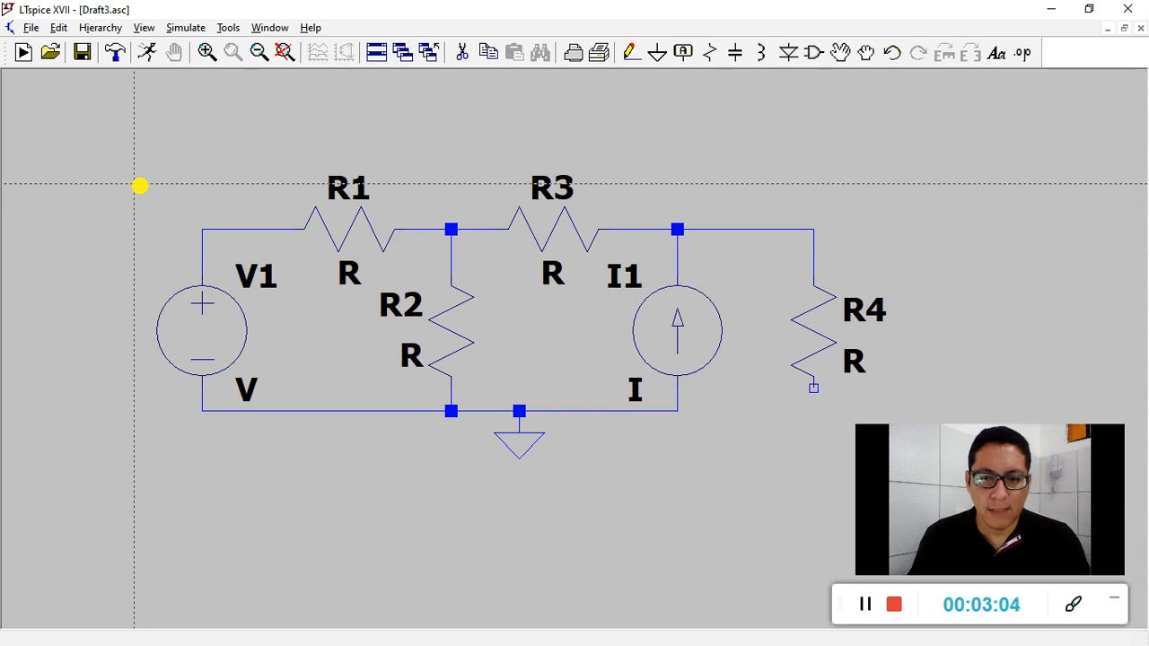
scroll(136, 185, down, 2)
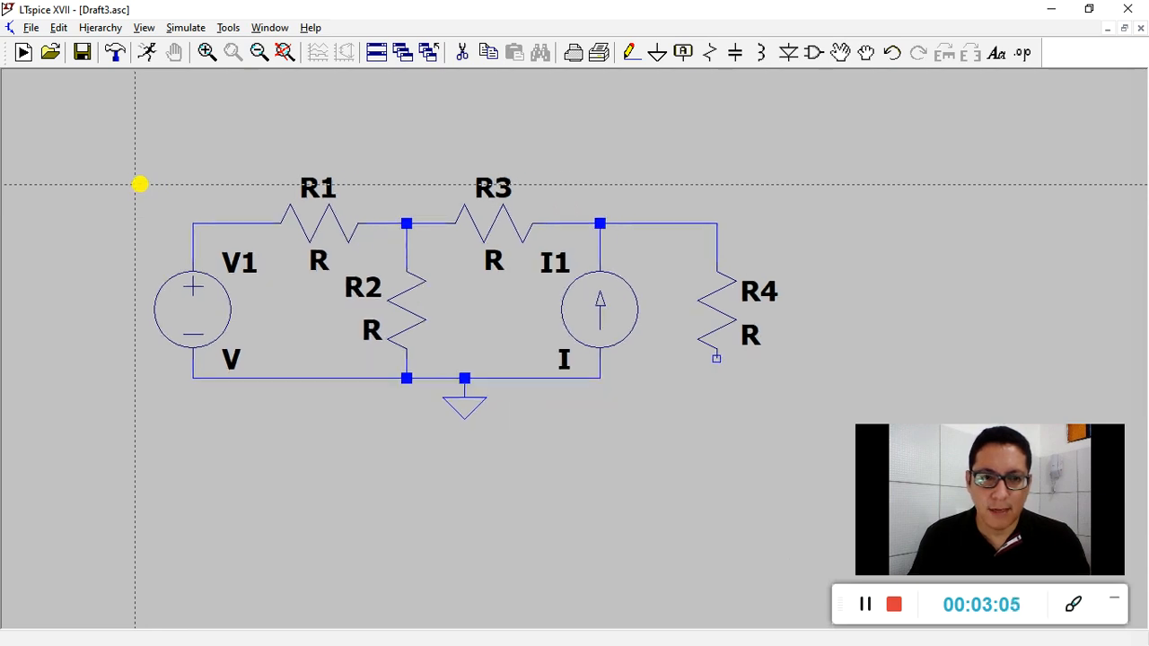
scroll(140, 184, up, 4)
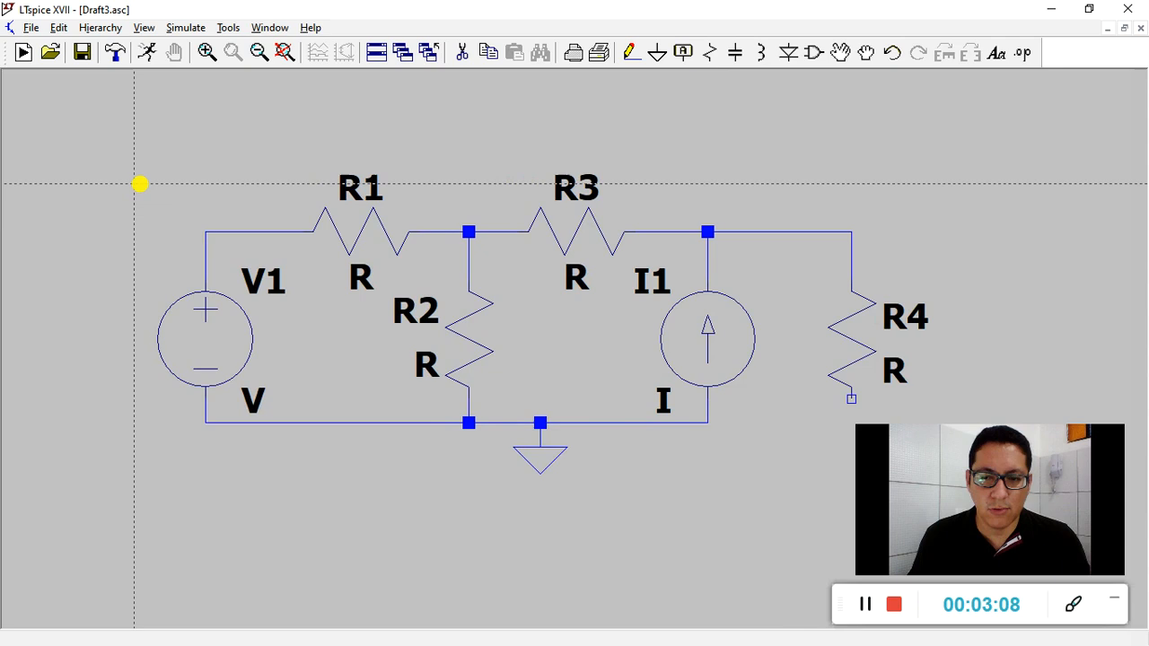
scroll(139, 184, down, 3)
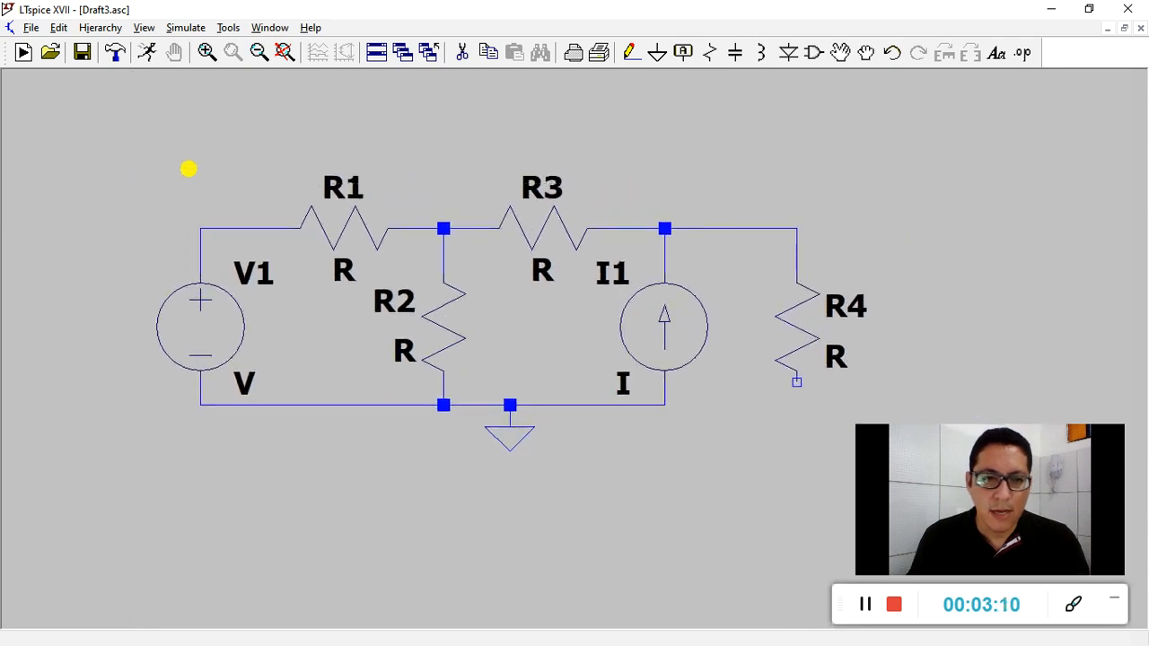
Wire R4's lower terminal to I1's lower terminal on the bottom wire and finish wiring.
key(F3)
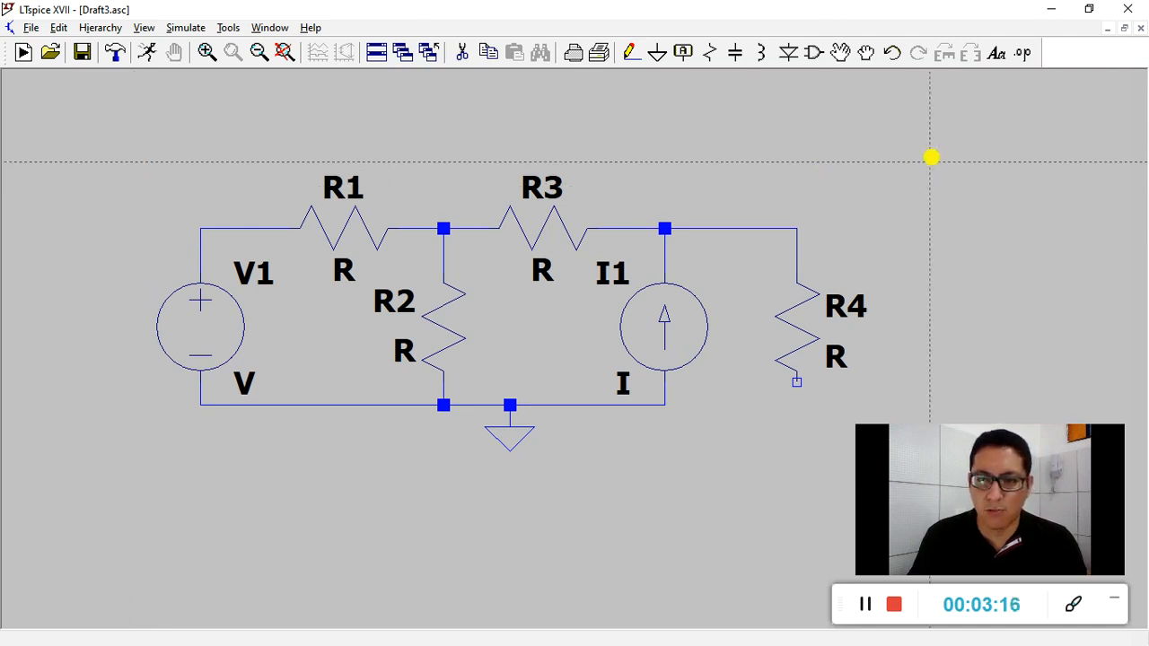
scroll(927, 158, up, 3)
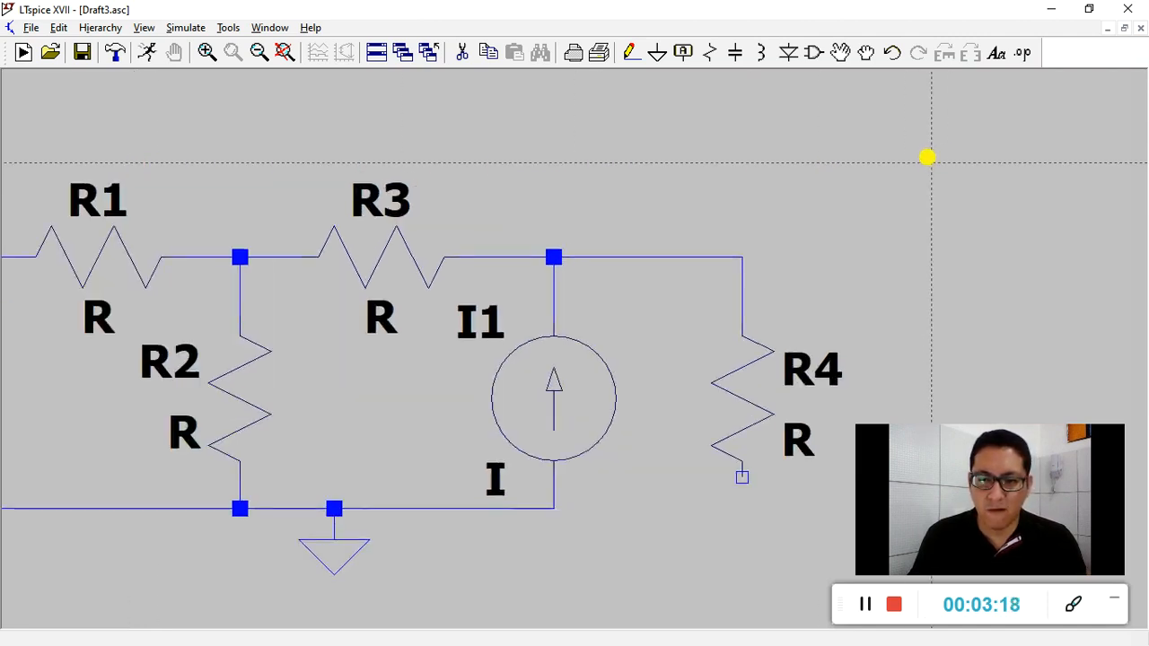
scroll(927, 159, down, 3)
scroll(928, 159, up, 1)
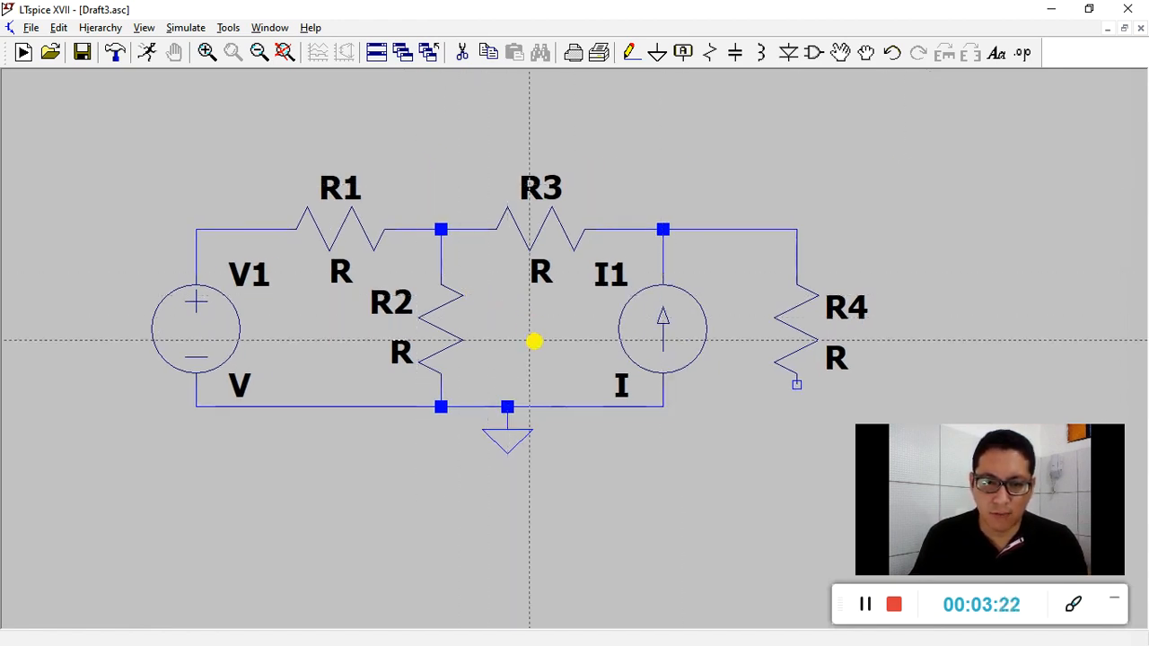
scroll(531, 322, down, 1)
scroll(531, 321, up, 2)
scroll(531, 321, down, 1)
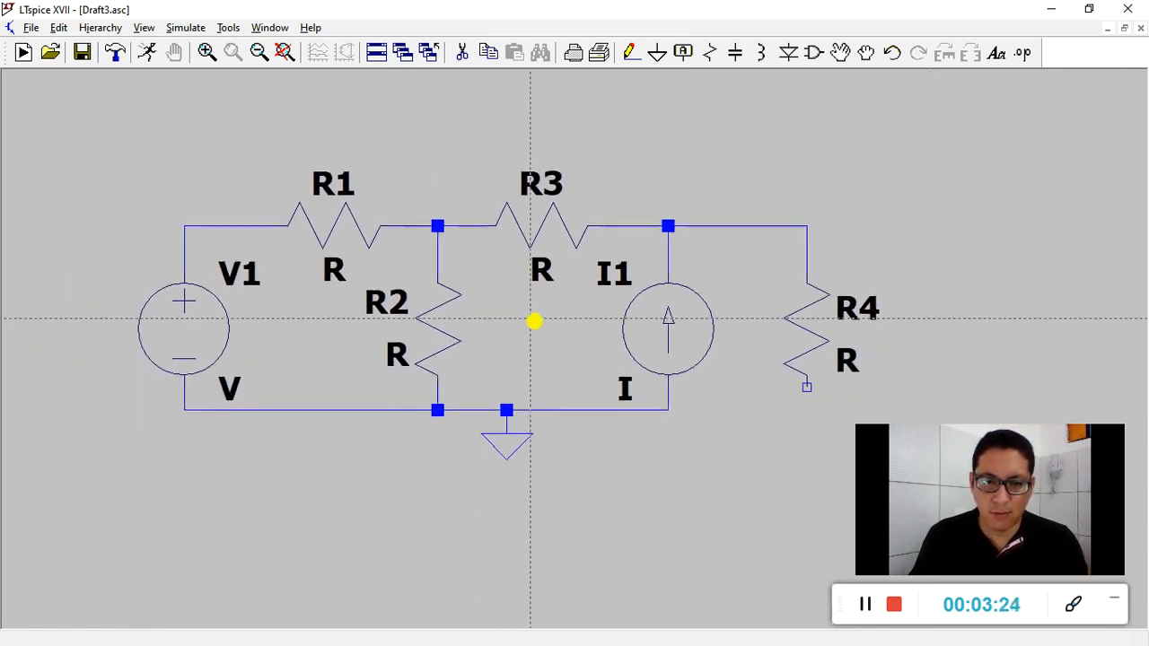
scroll(95, 169, up, 1)
scroll(96, 169, down, 1)
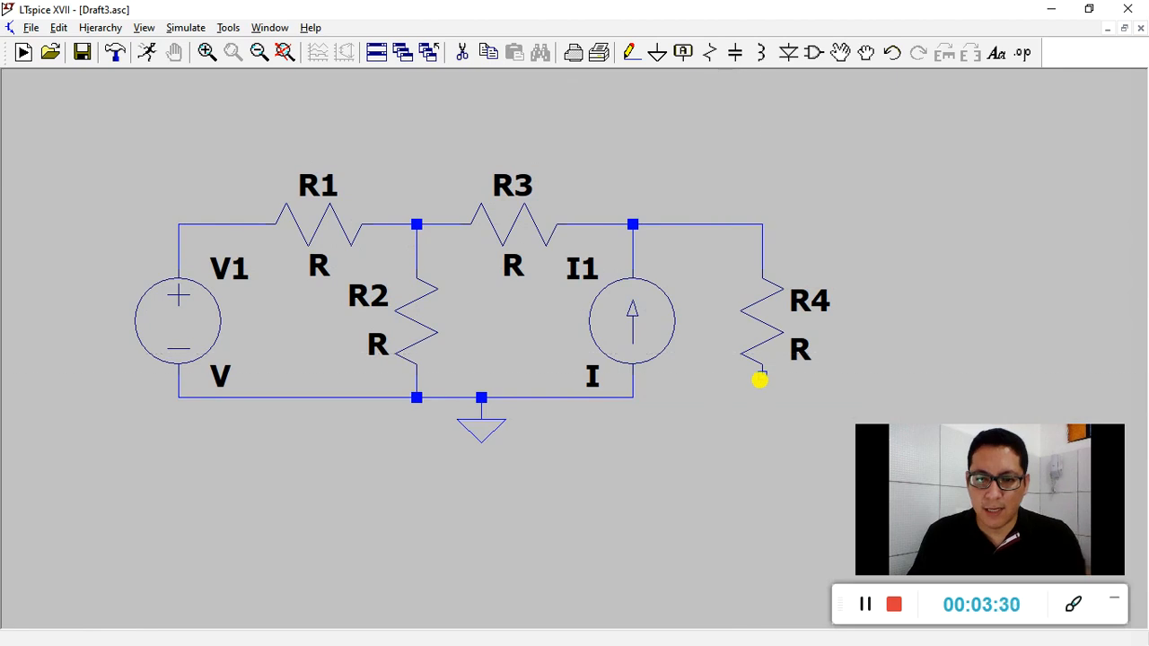
click(762, 378)
click(633, 397)
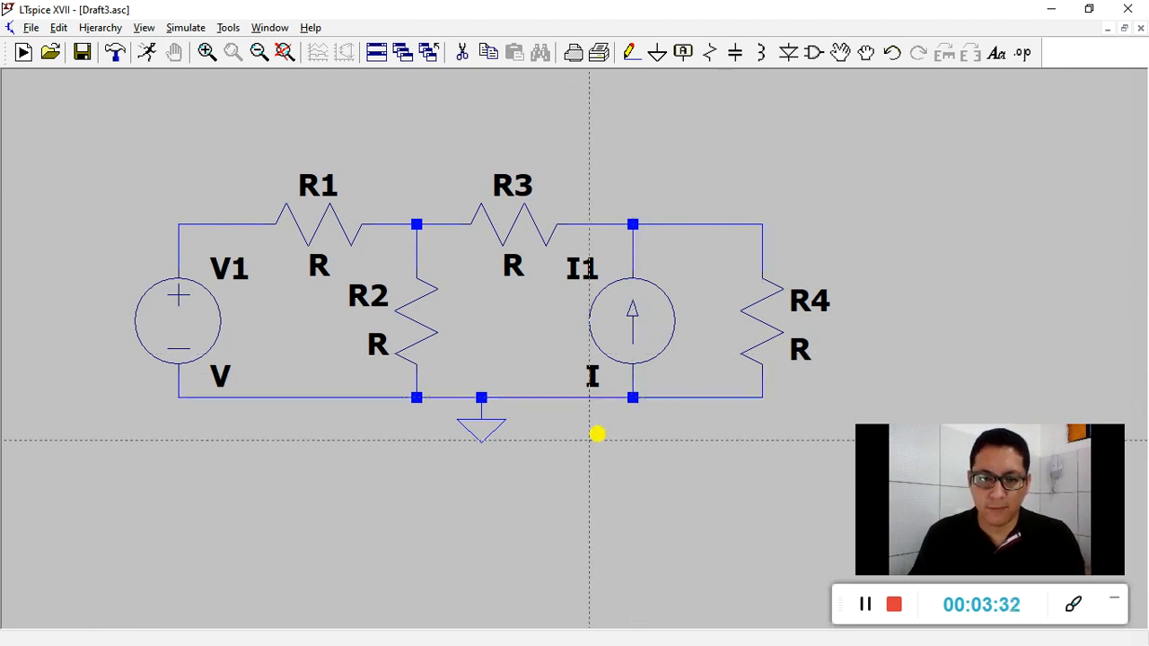
key(Escape)
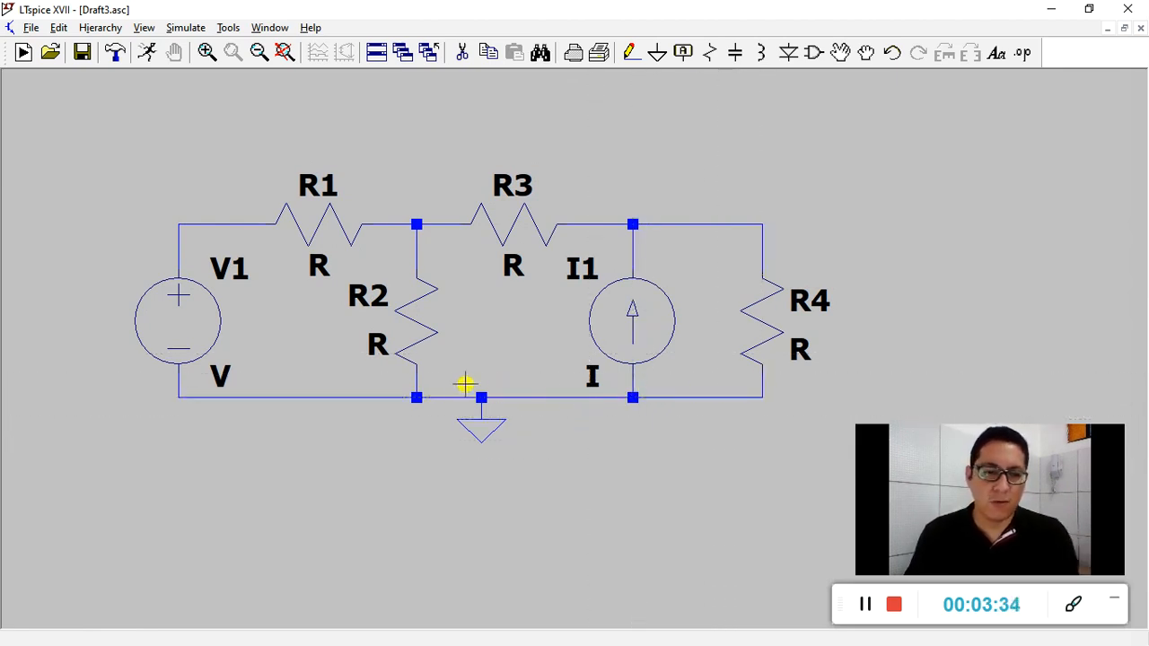
Check the component values in the PDF circuit and set voltage source V1 to 12 V DC.
key(alt+Tab)
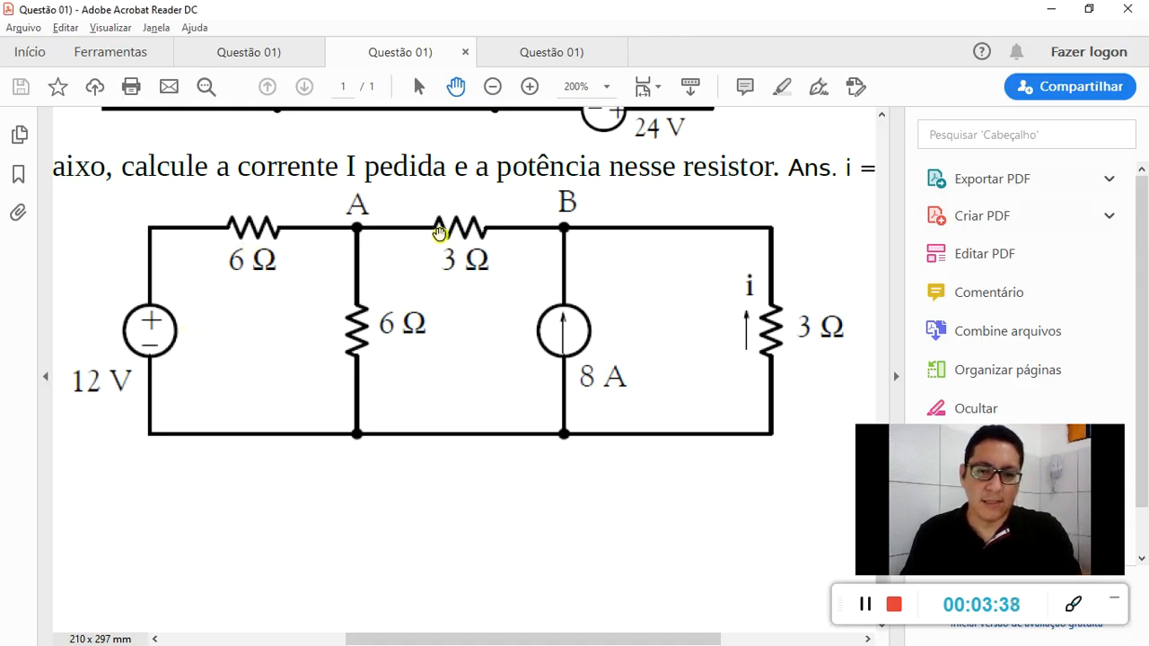
key(alt+Tab)
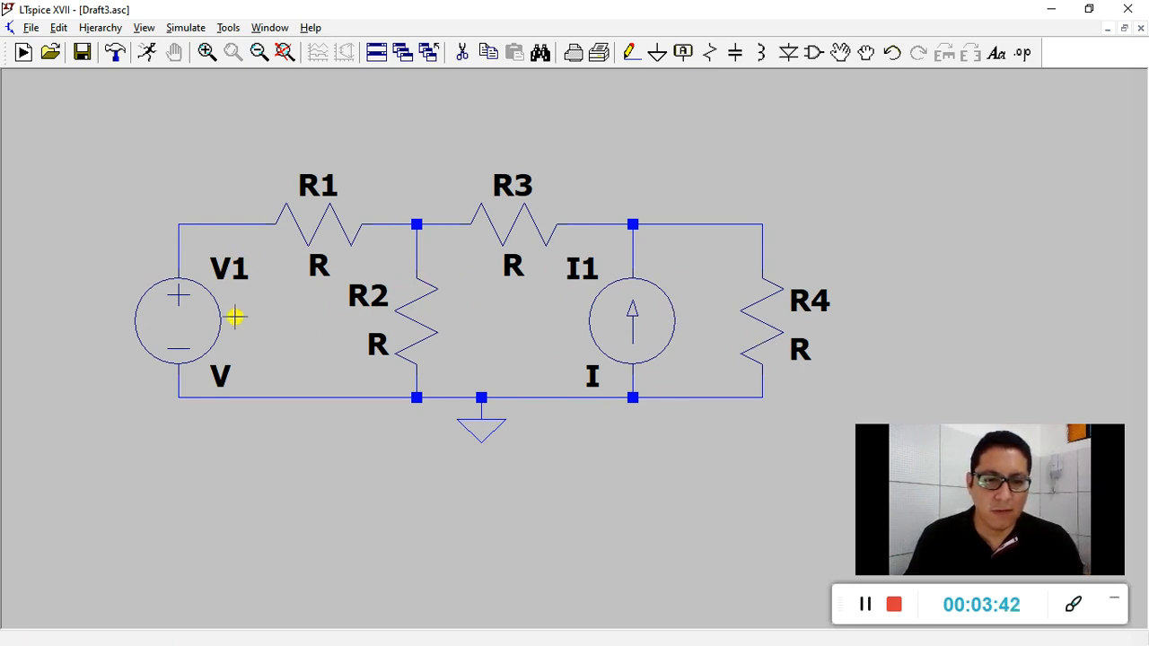
right_click(198, 329)
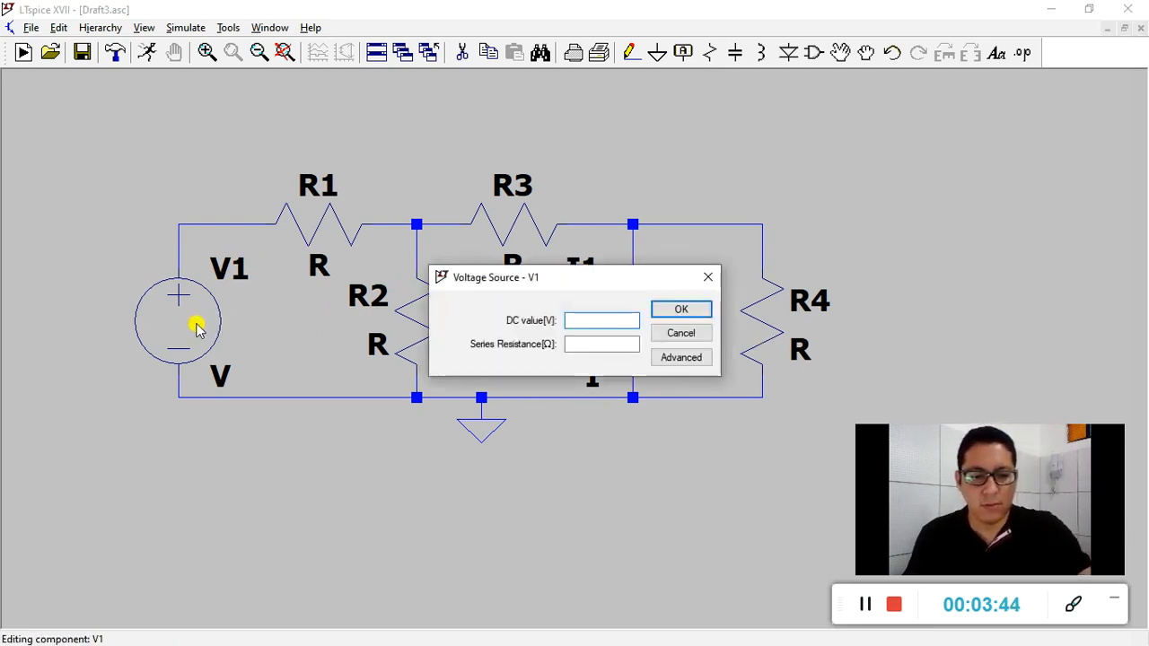
text(12)
key(Return)
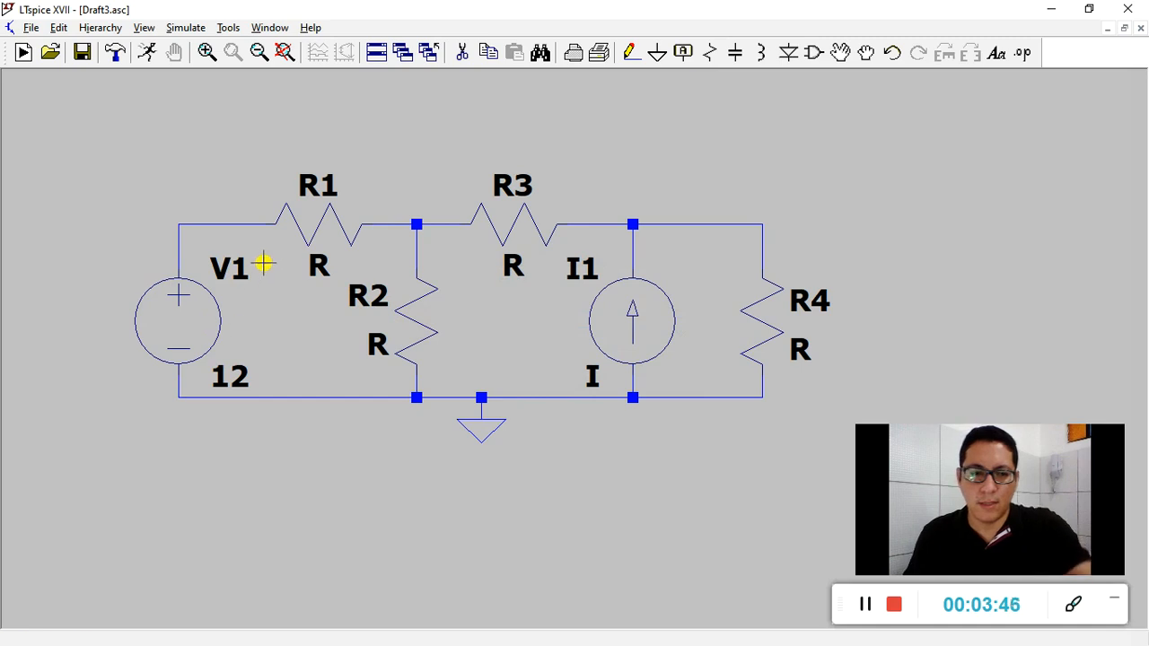
Set the resistance of R1 and R2 to 6 ohms each.
right_click(332, 225)
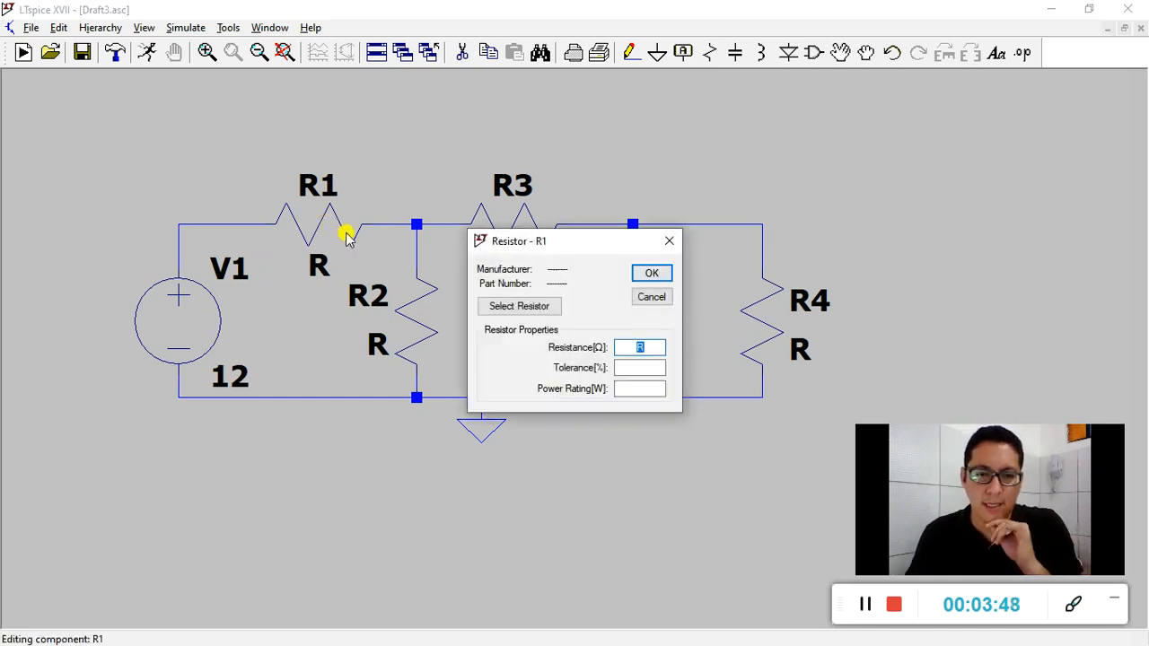
click(649, 273)
right_click(428, 324)
text(6)
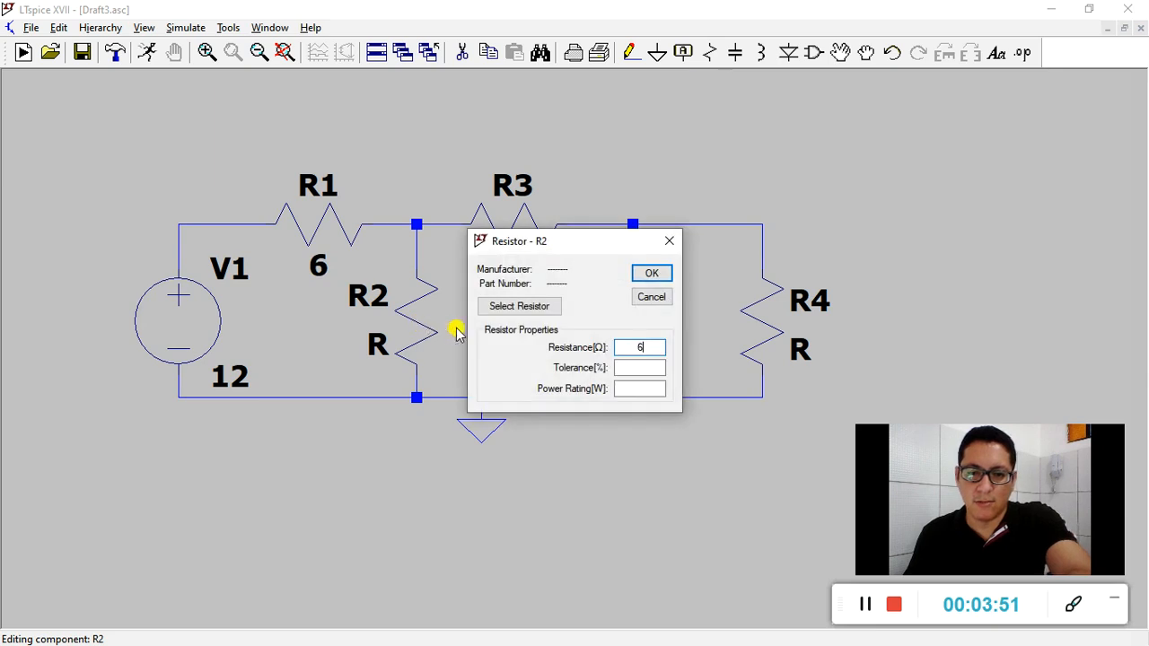
click(648, 274)
Set resistors R3 and R4 to 3 ohms each and current source I1 to 8 A DC.
right_click(508, 226)
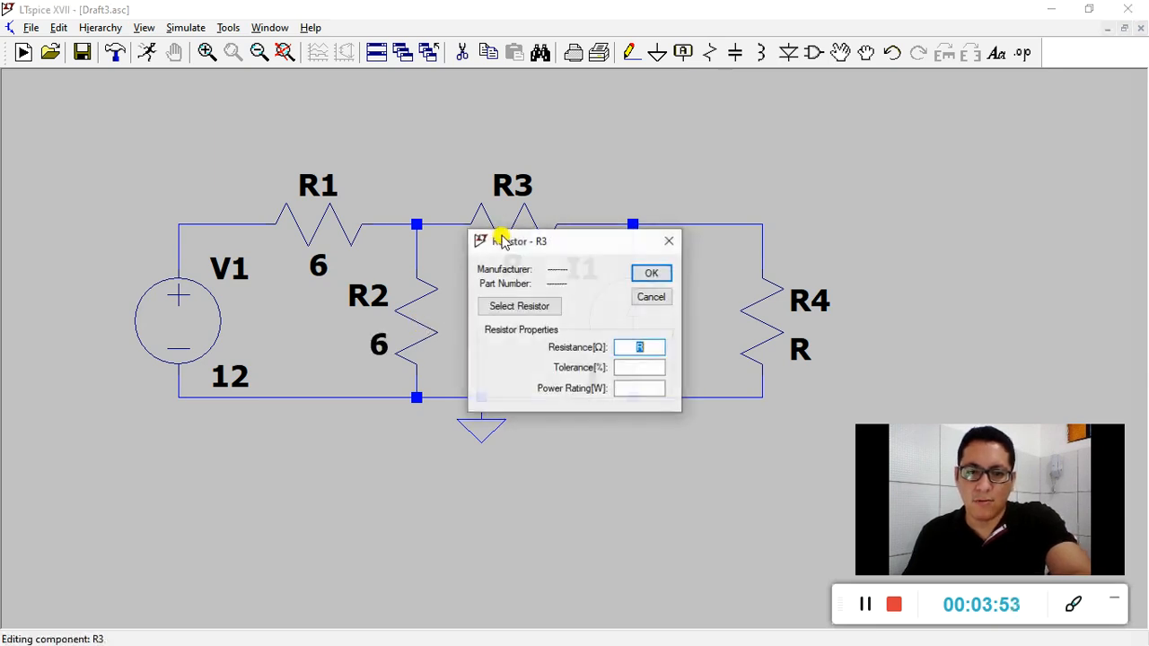
text(3)
click(663, 271)
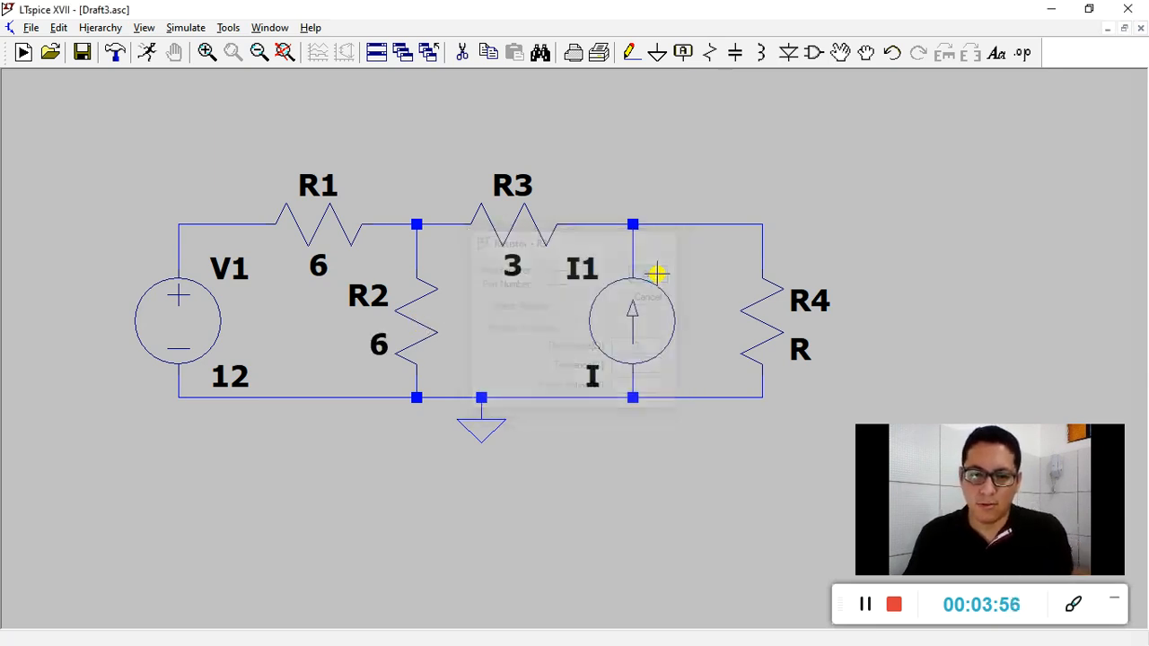
right_click(765, 321)
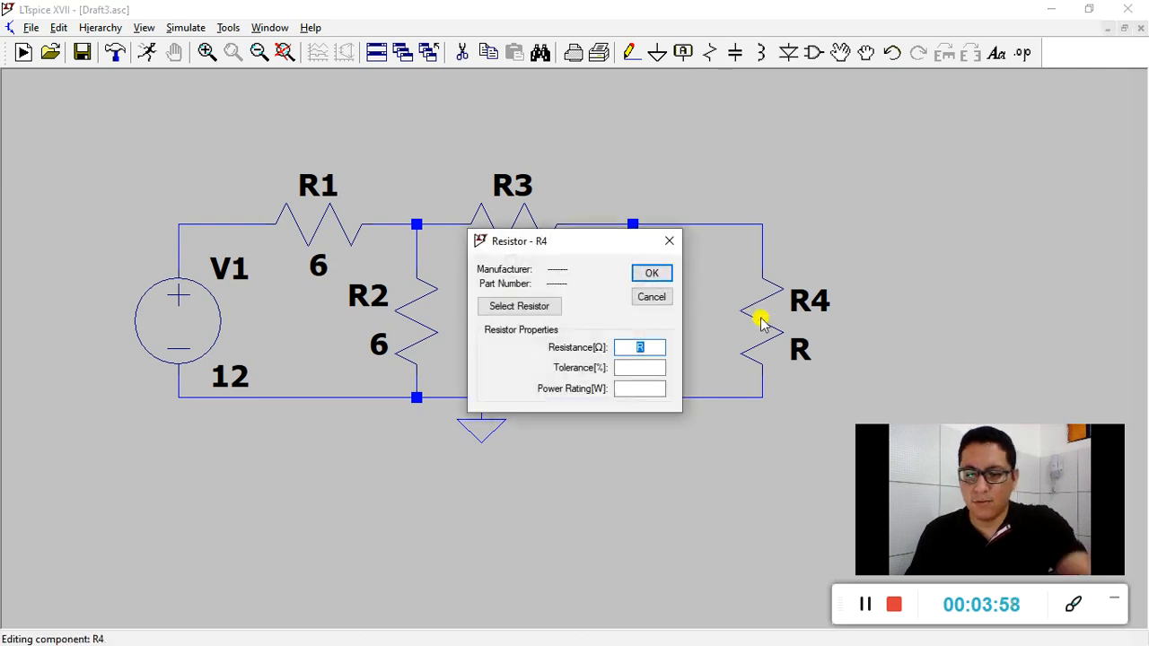
text(3)
click(656, 274)
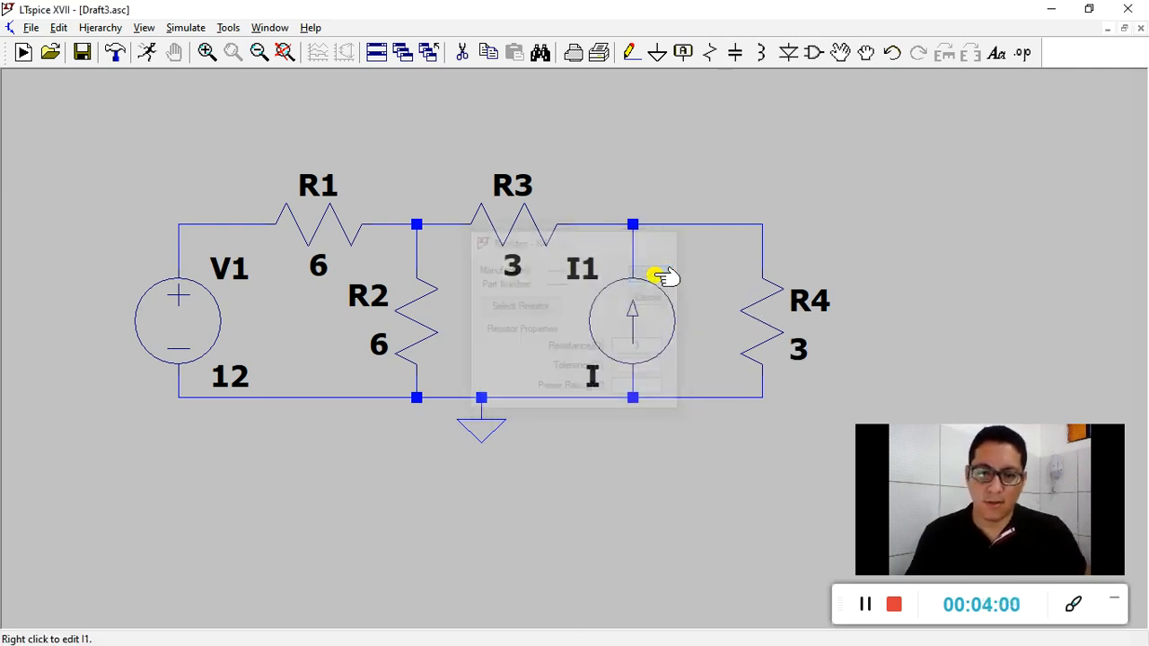
right_click(657, 305)
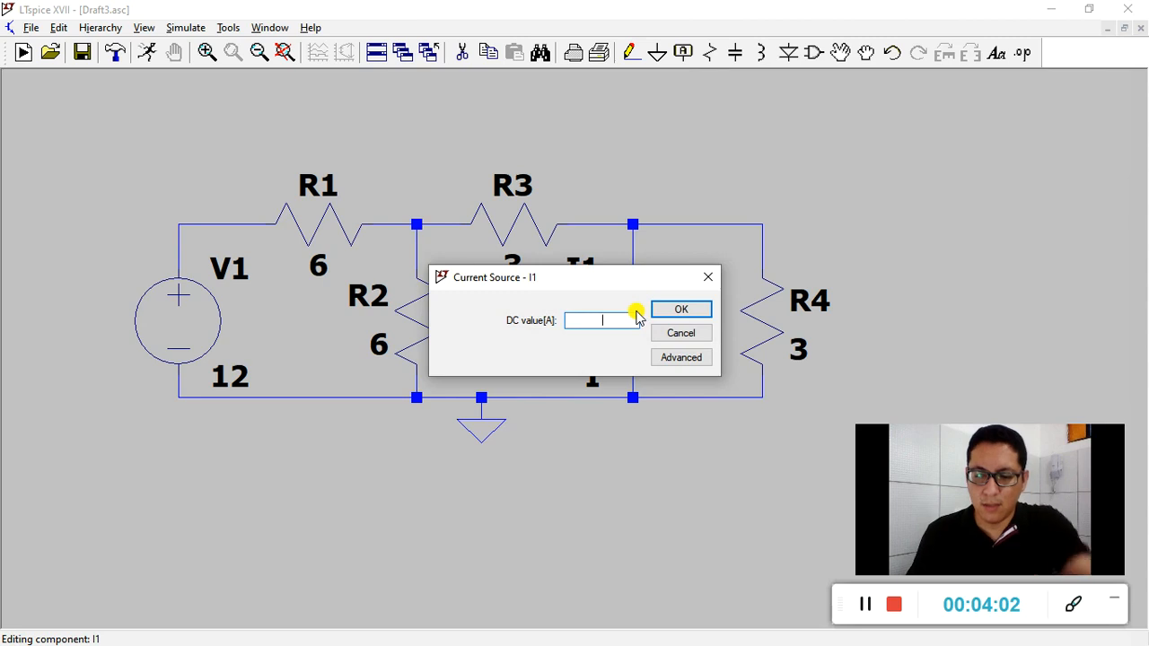
click(672, 310)
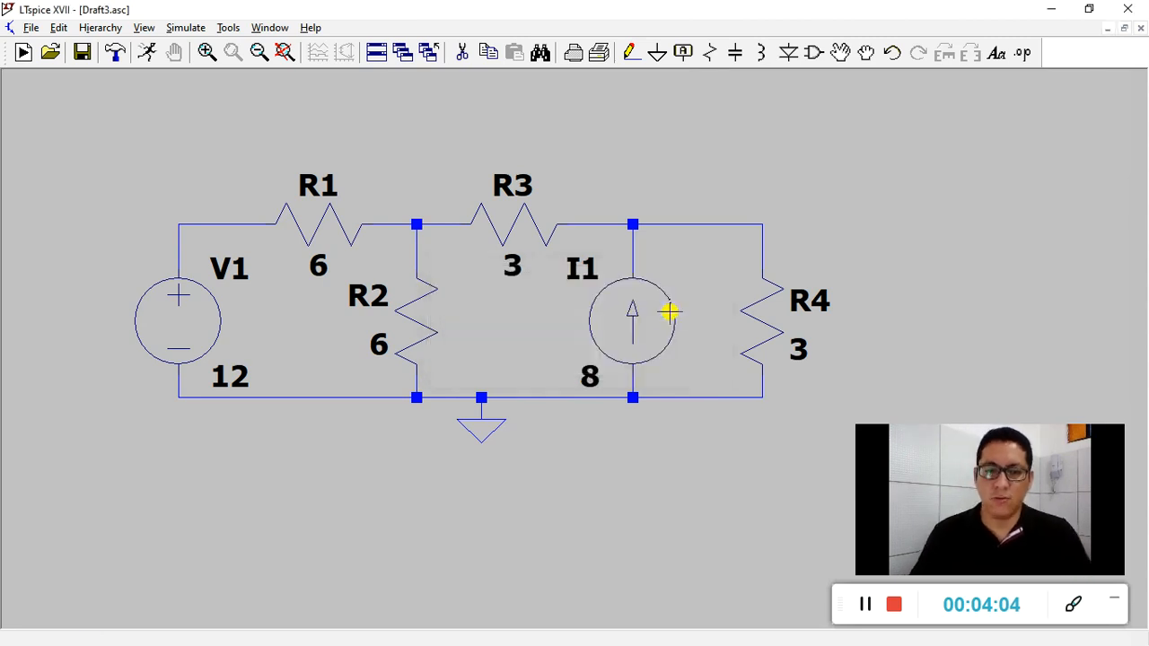
Run a DC operating point simulation (.op) of the circuit, review the node voltages and device currents, and close the results.
scroll(876, 194, down, 1)
scroll(860, 201, up, 1)
scroll(861, 205, down, 1)
scroll(860, 204, up, 1)
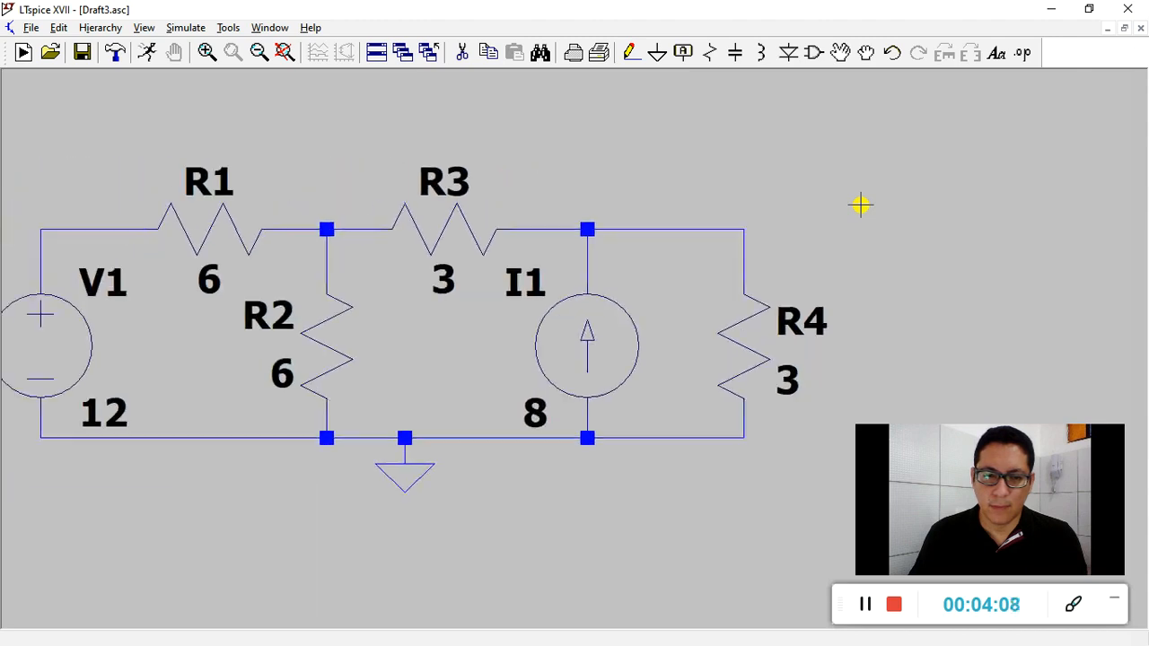
scroll(860, 205, down, 3)
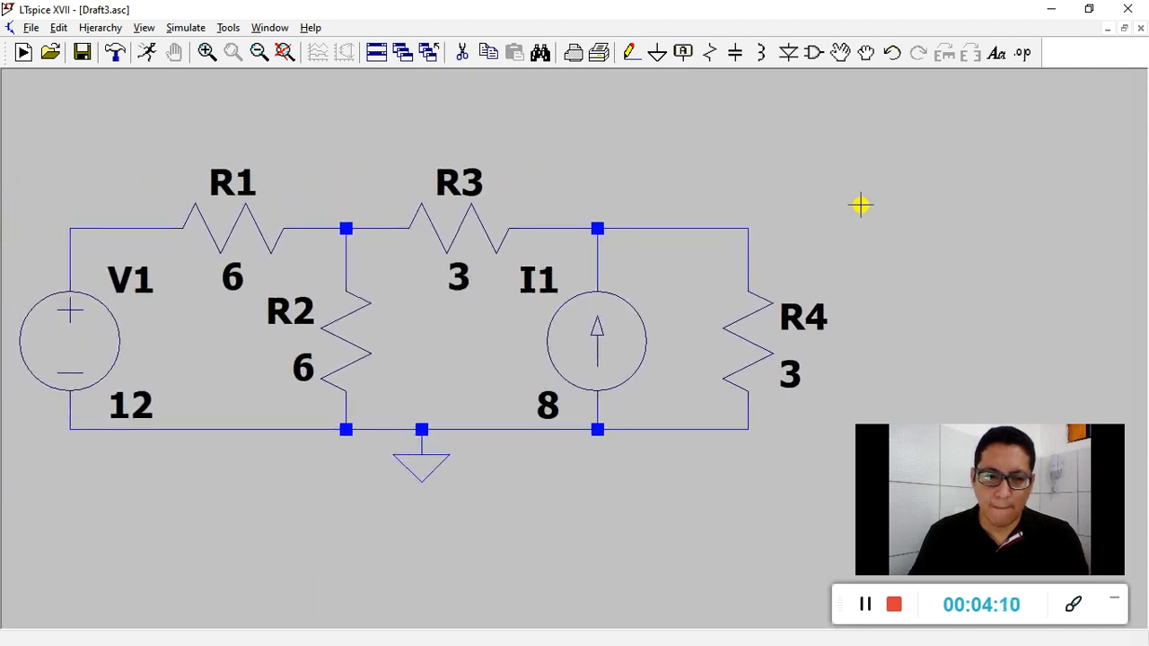
click(150, 52)
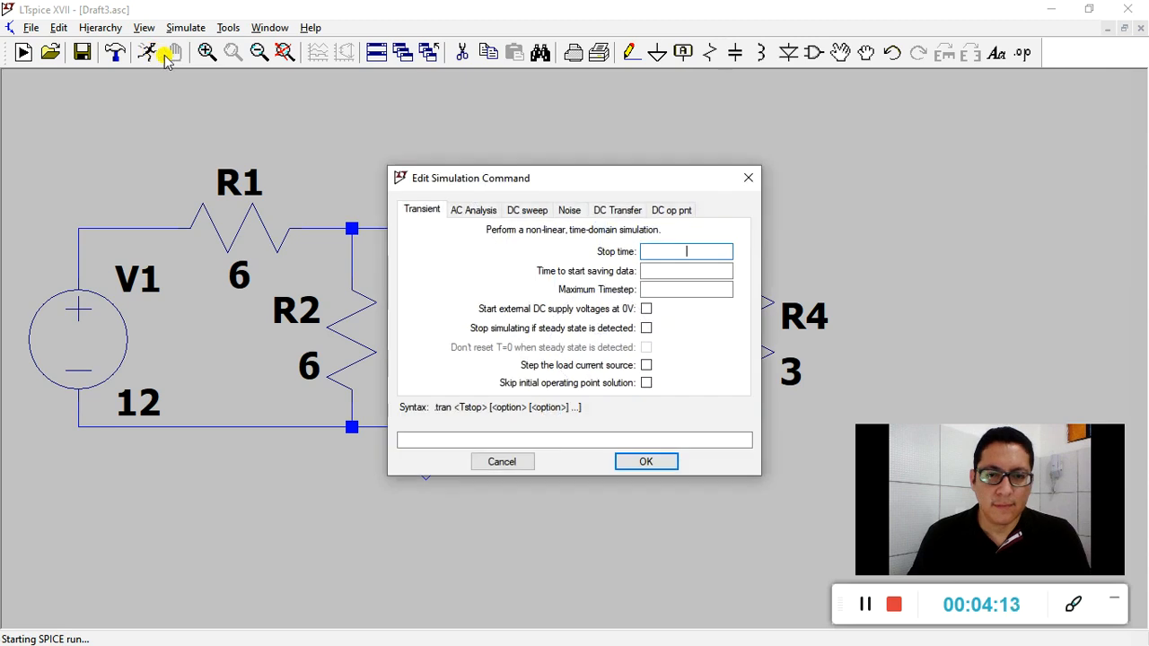
click(675, 216)
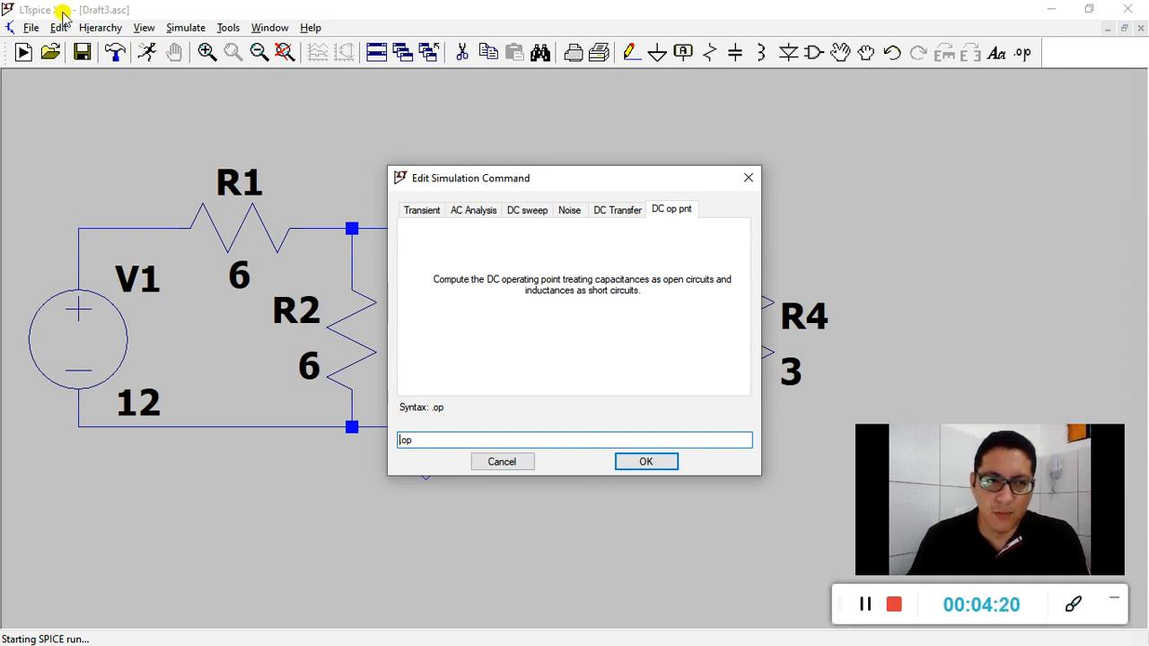
click(648, 462)
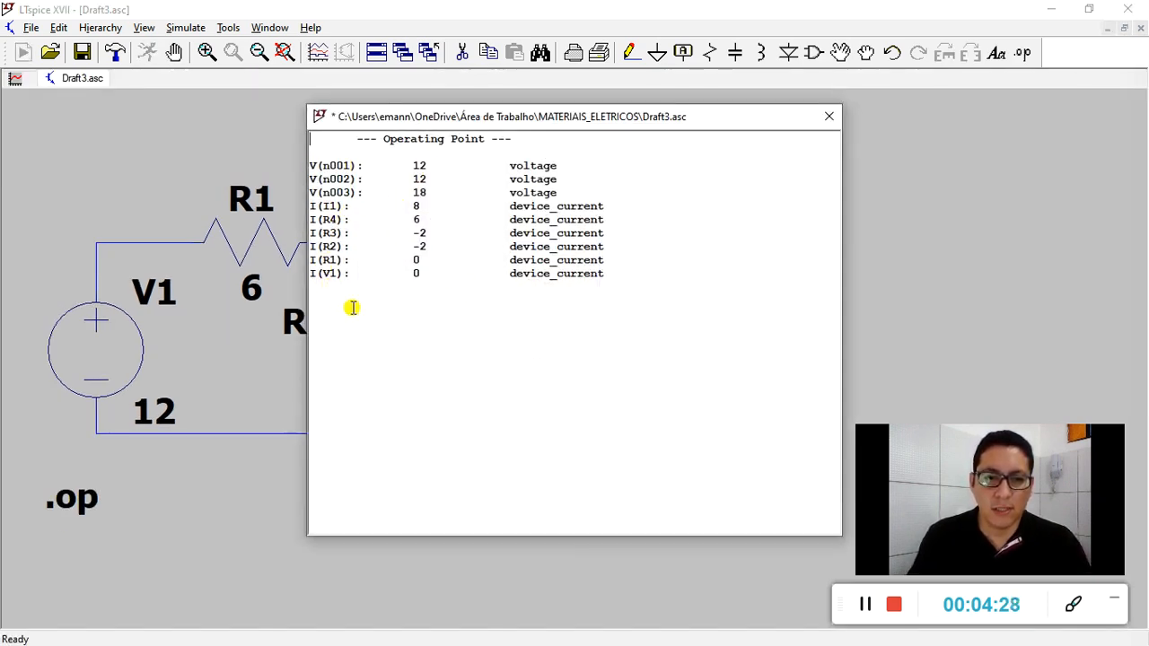
click(827, 119)
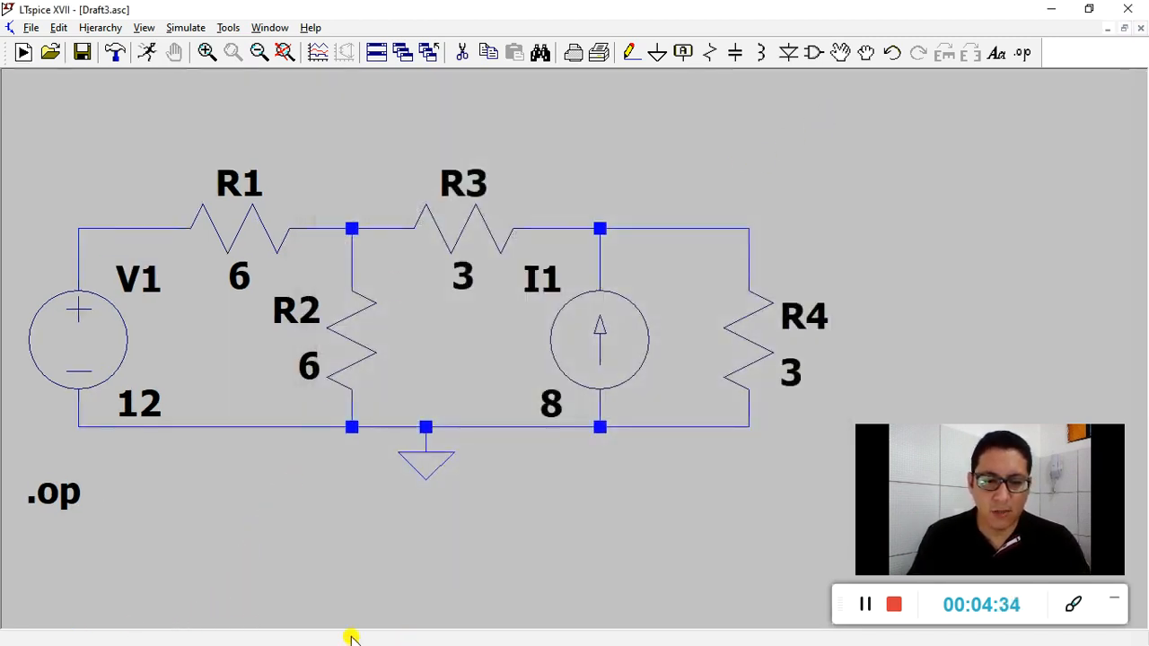
Compare R4's operating-point current and power dissipation in the schematic with the exercise answer in the PDF in Adobe Acrobat Reader.
key(alt+Tab)
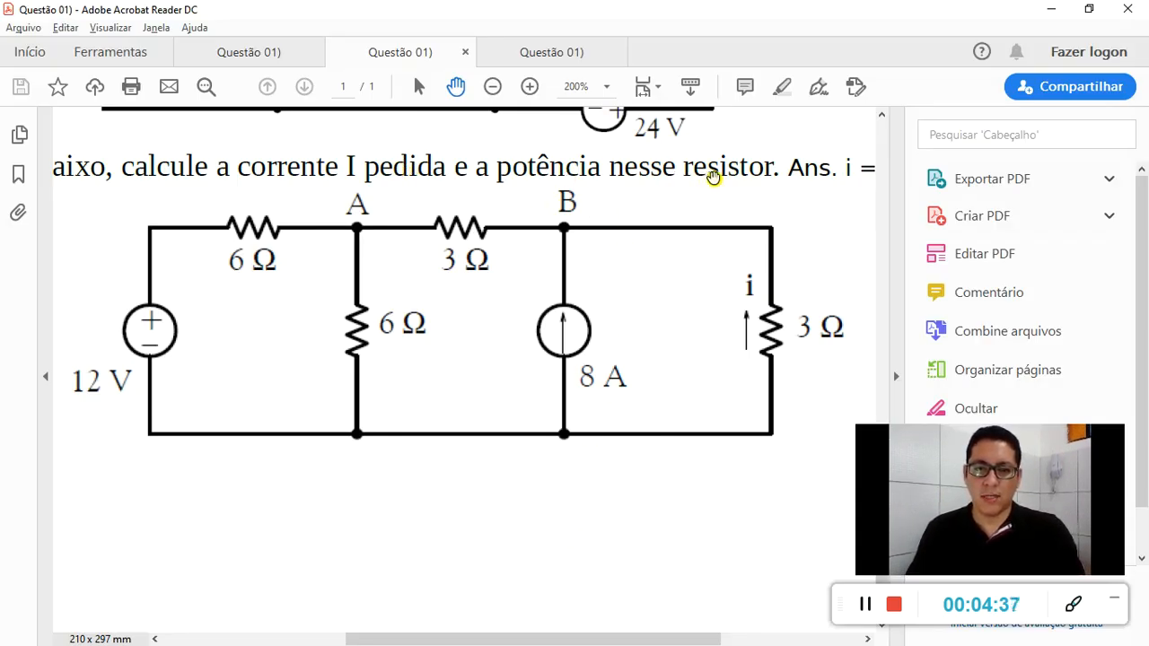
key(alt+Tab)
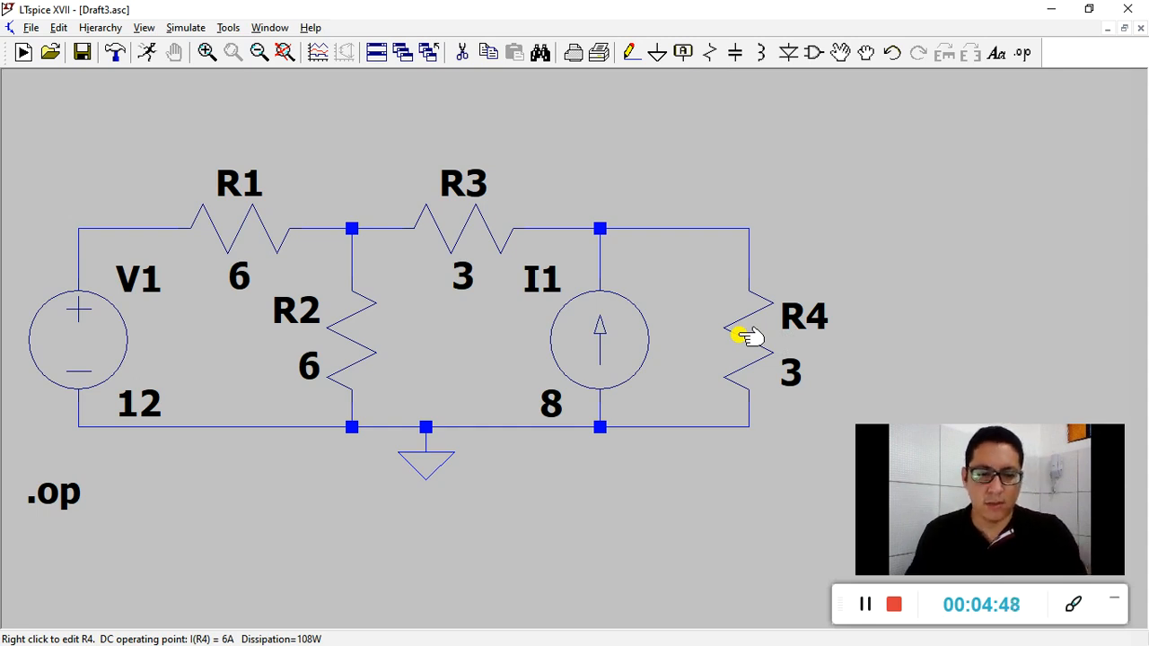
key(alt+Tab)
ctrl+scroll(580, 231, down, 2)
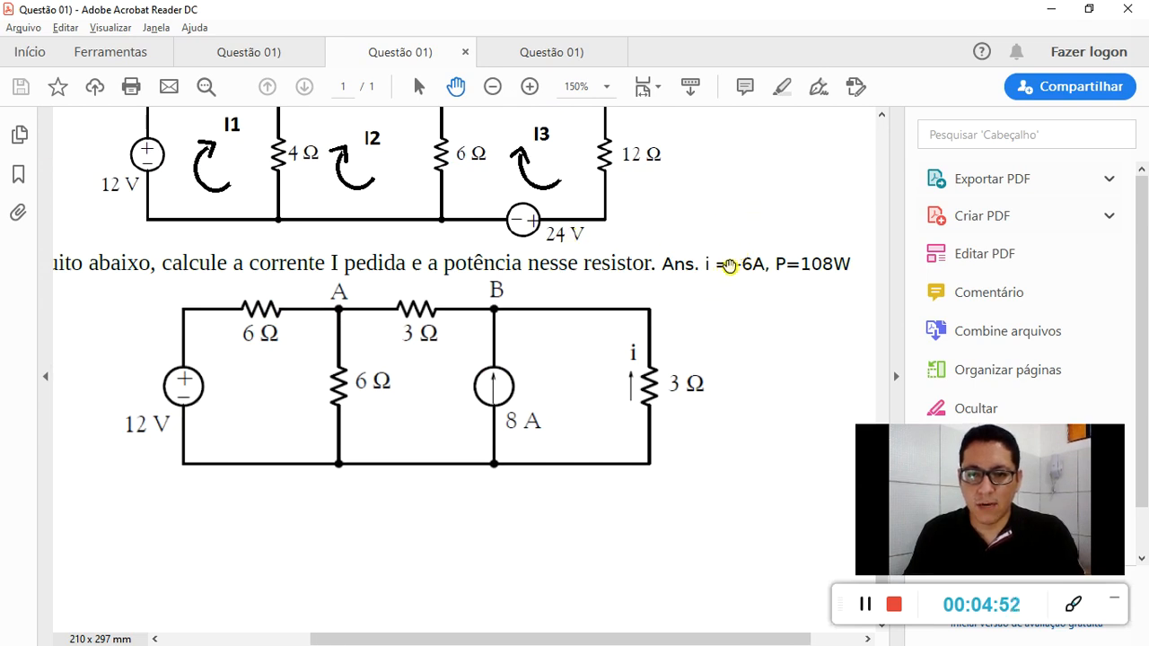
key(alt+Tab)
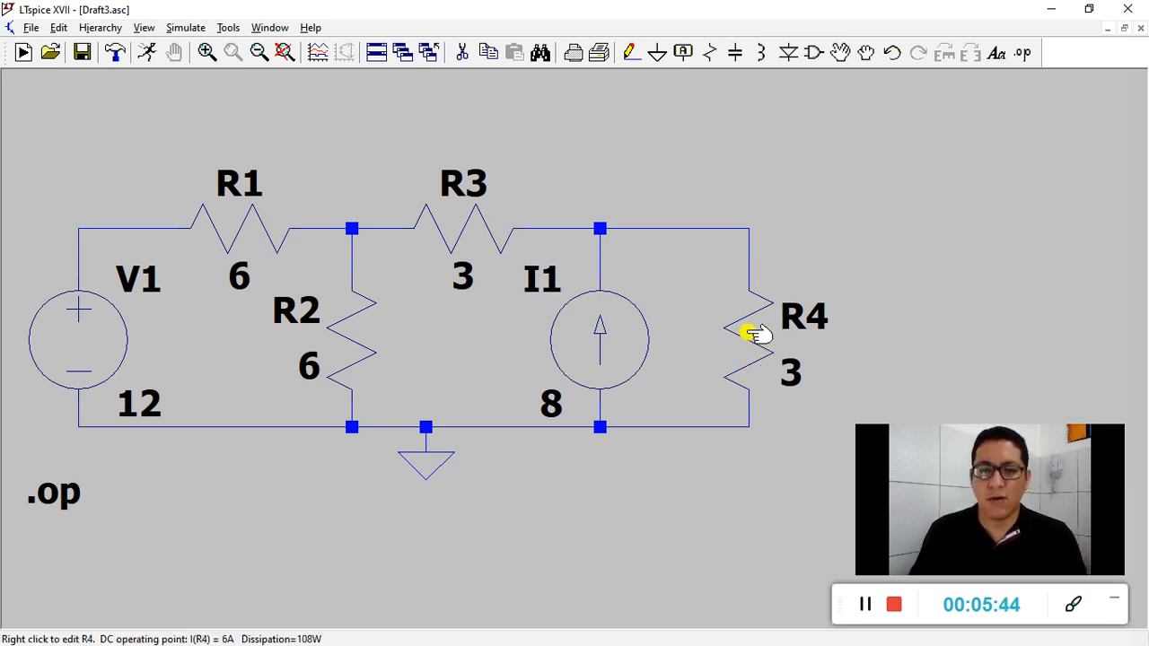
Pull resistor R4 out of the circuit, rotate it 180 degrees, and place it back in its original gap to reverse its terminals.
click(840, 54)
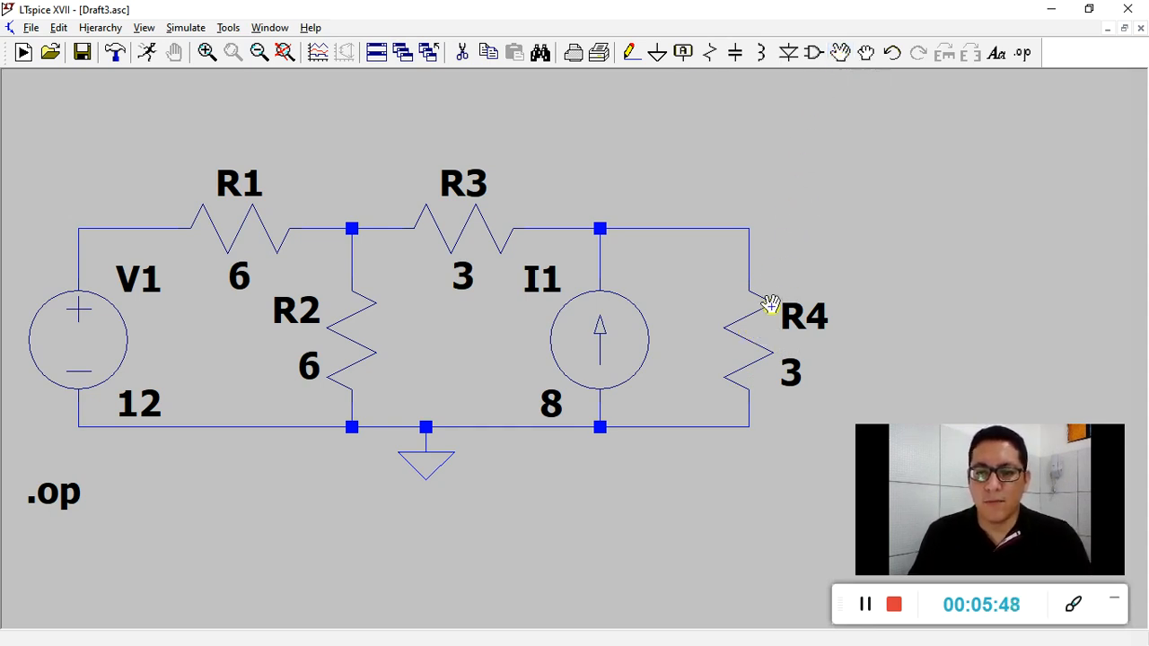
click(754, 332)
click(816, 331)
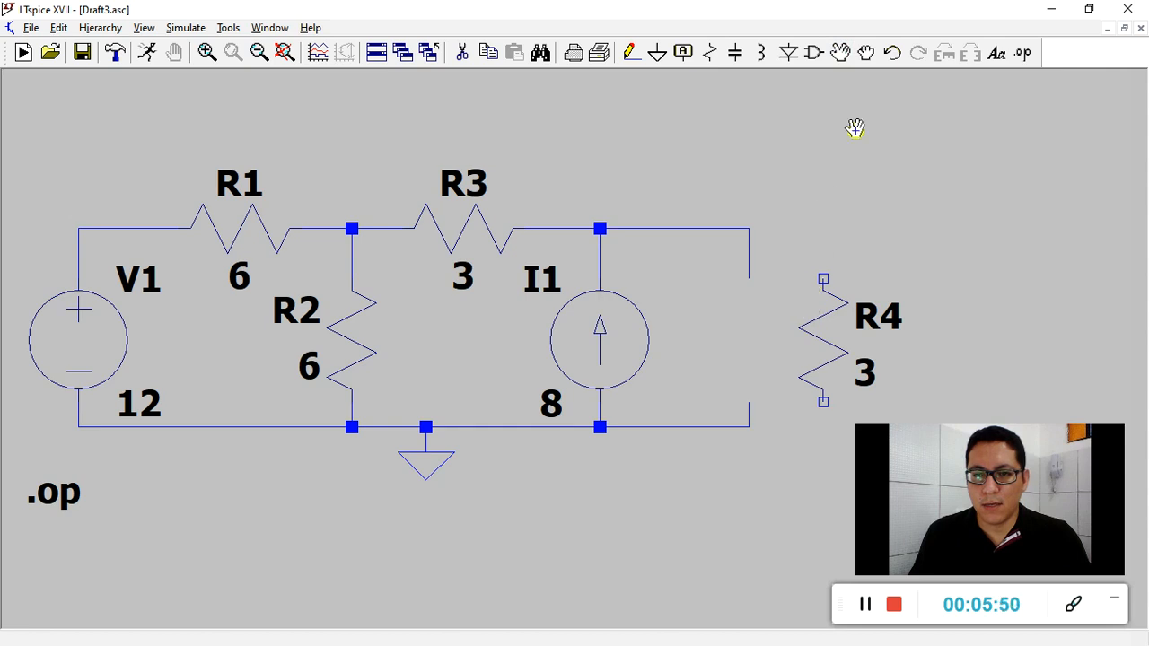
click(866, 54)
click(824, 336)
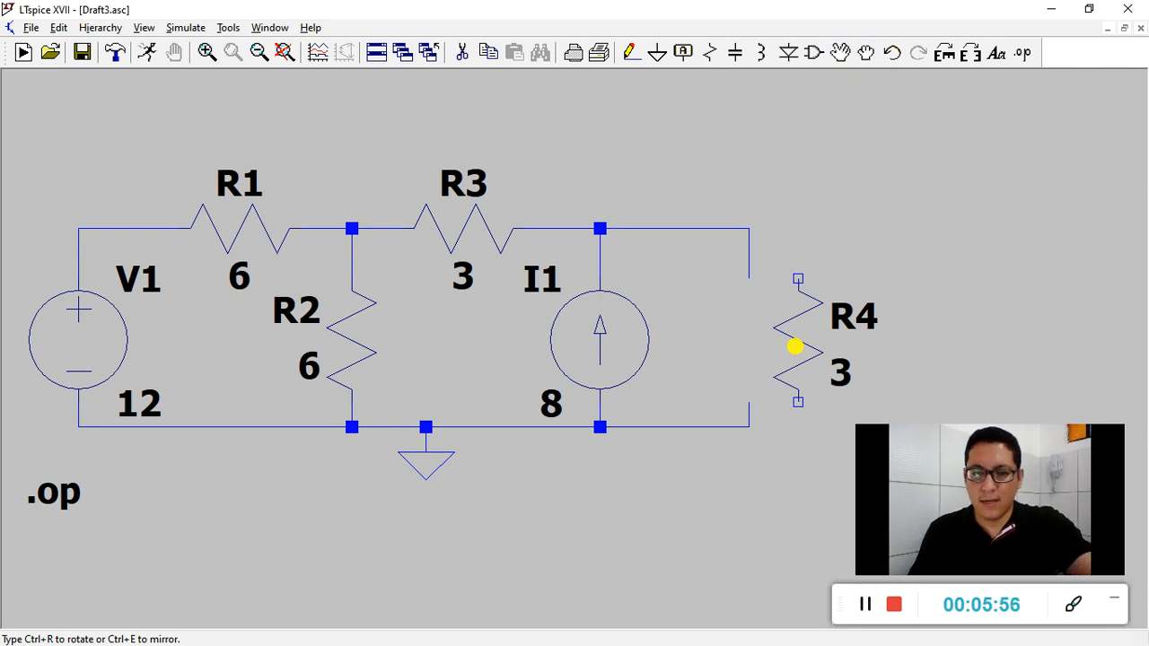
key(ctrl+r)
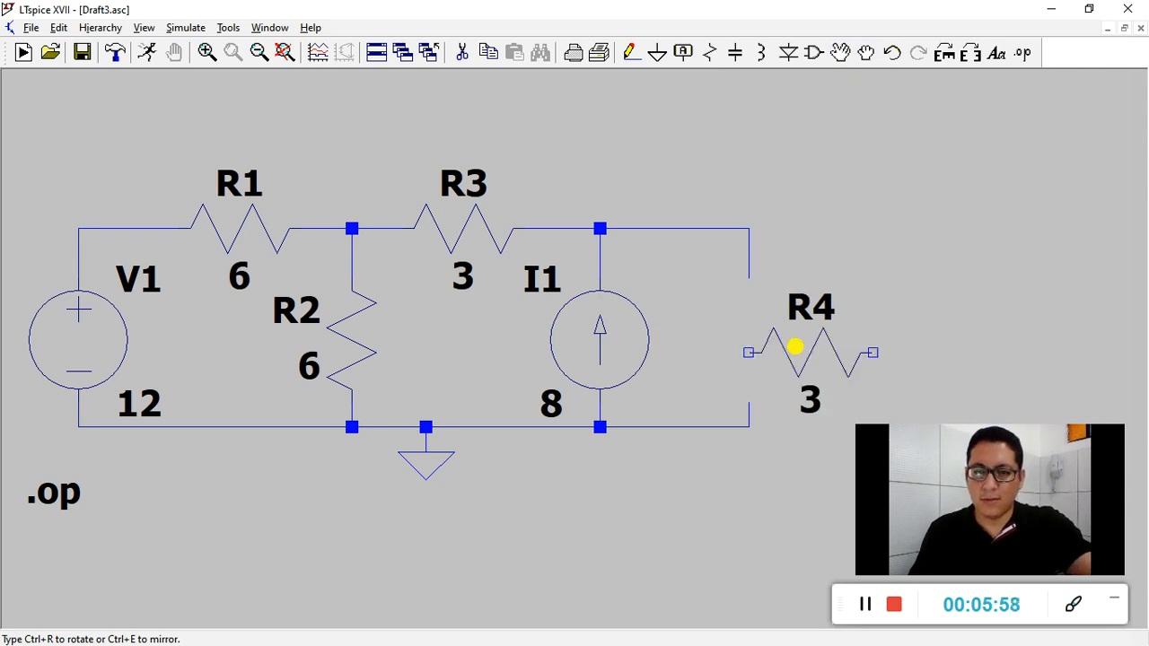
key(ctrl+r)
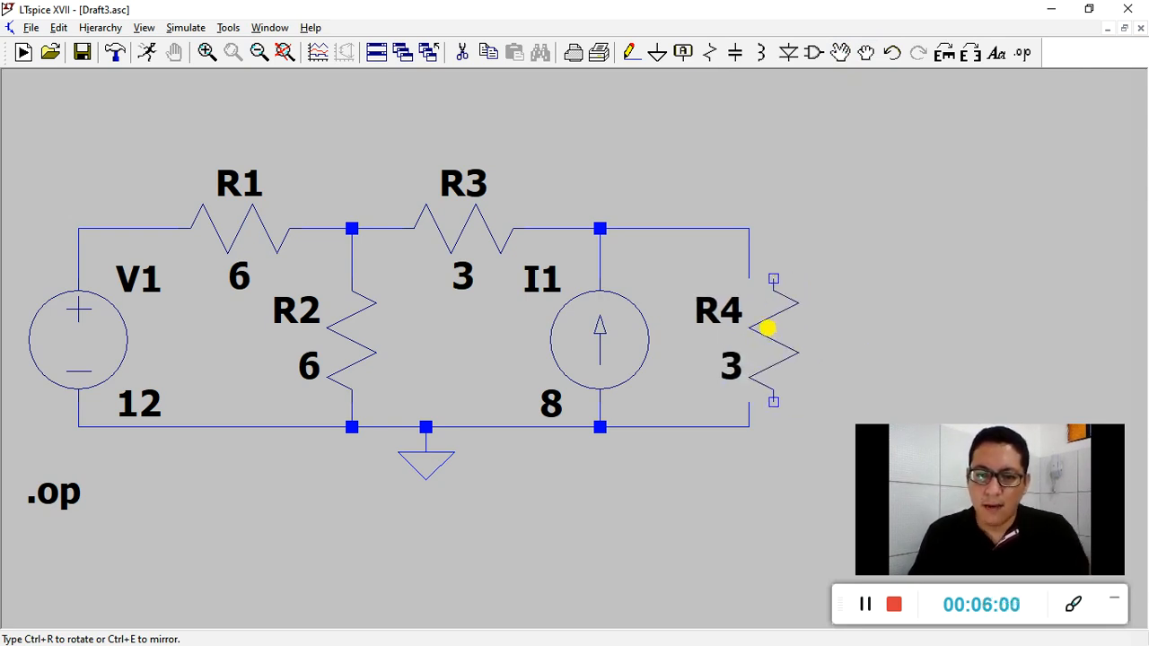
click(751, 323)
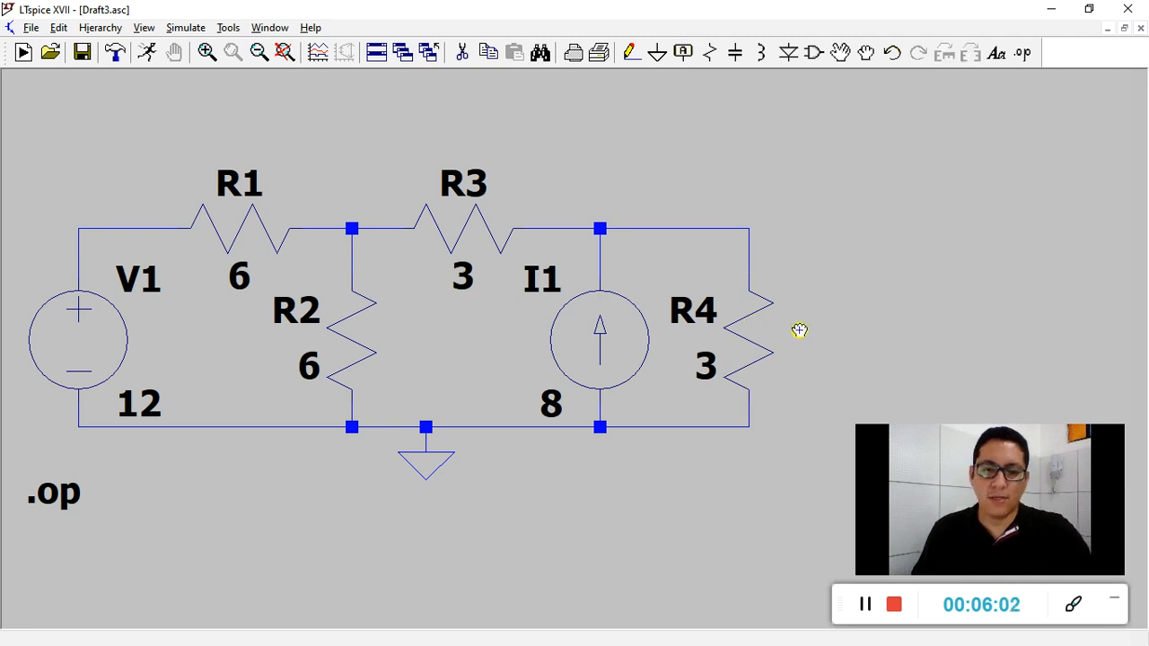
Rerun the DC operating point simulation, close the results, and check R4's current and dissipation with its terminals reversed.
click(147, 52)
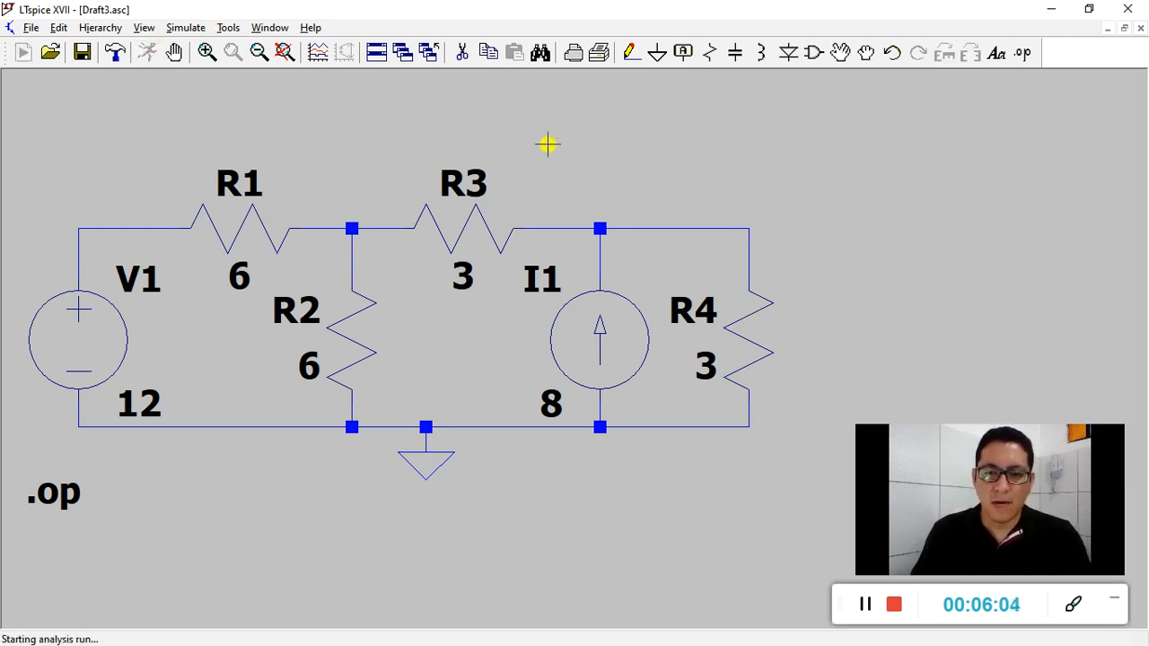
click(826, 118)
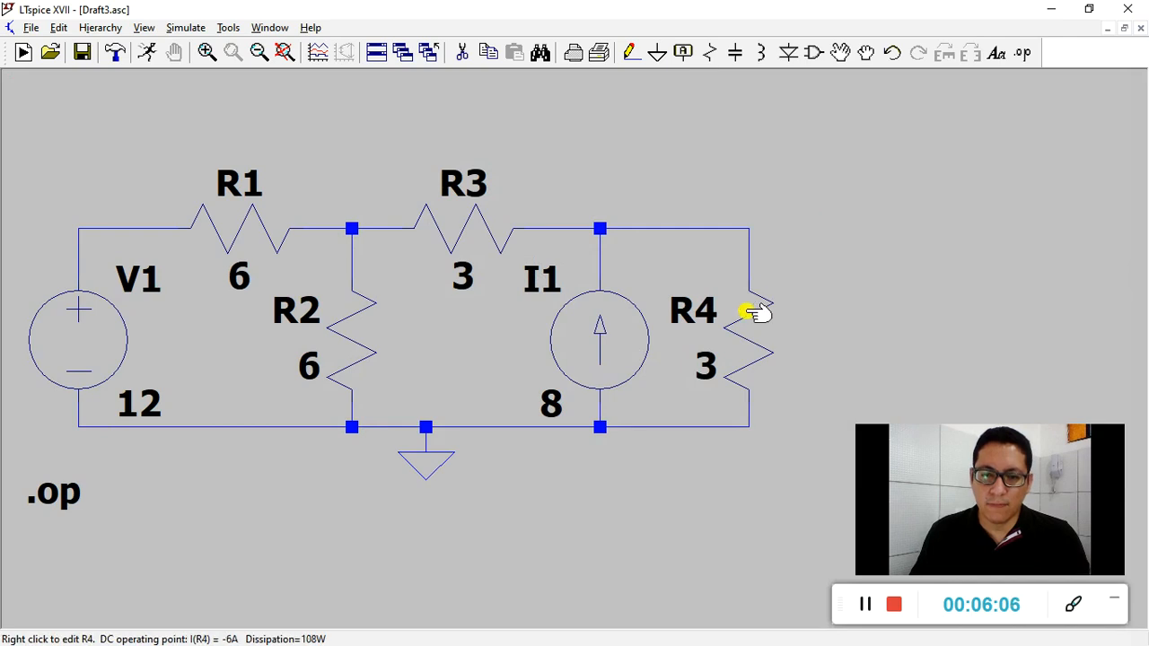